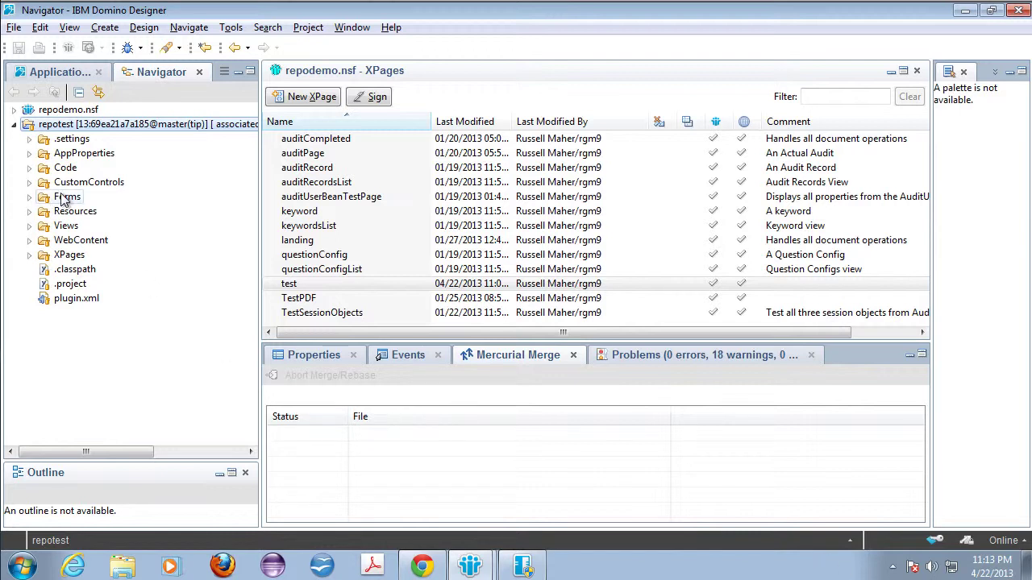
# Push the outgoing changesets of the repotest project to the demo-repo repository on Bitbucket.
pyautogui.rightClick(164, 129)
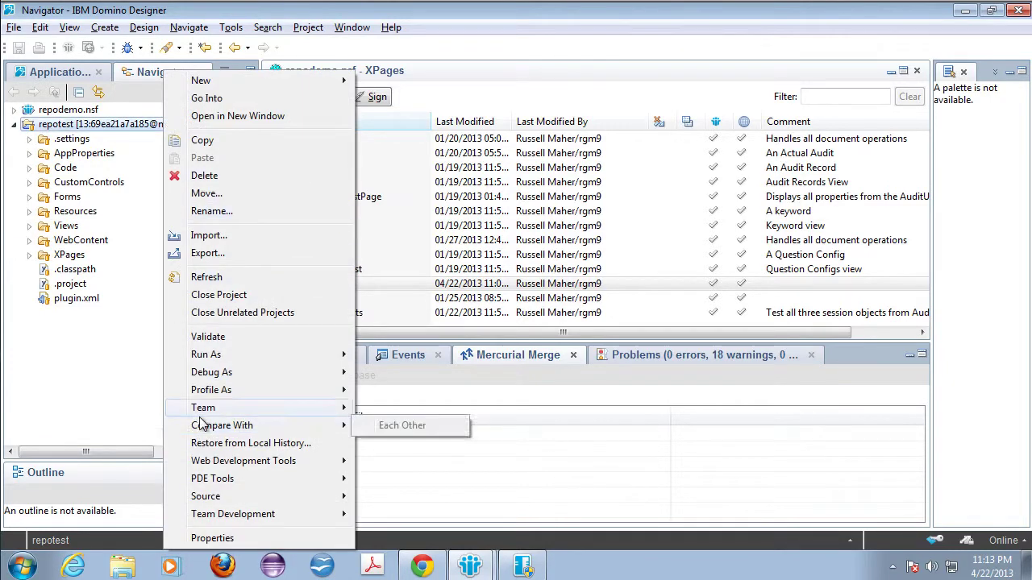
pyautogui.moveTo(203, 413)
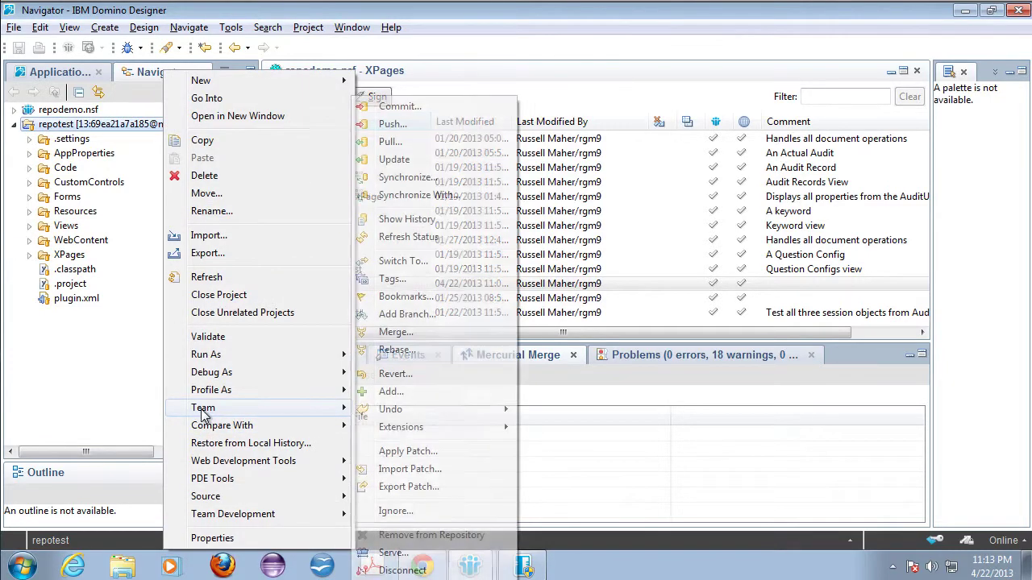
pyautogui.click(450, 124)
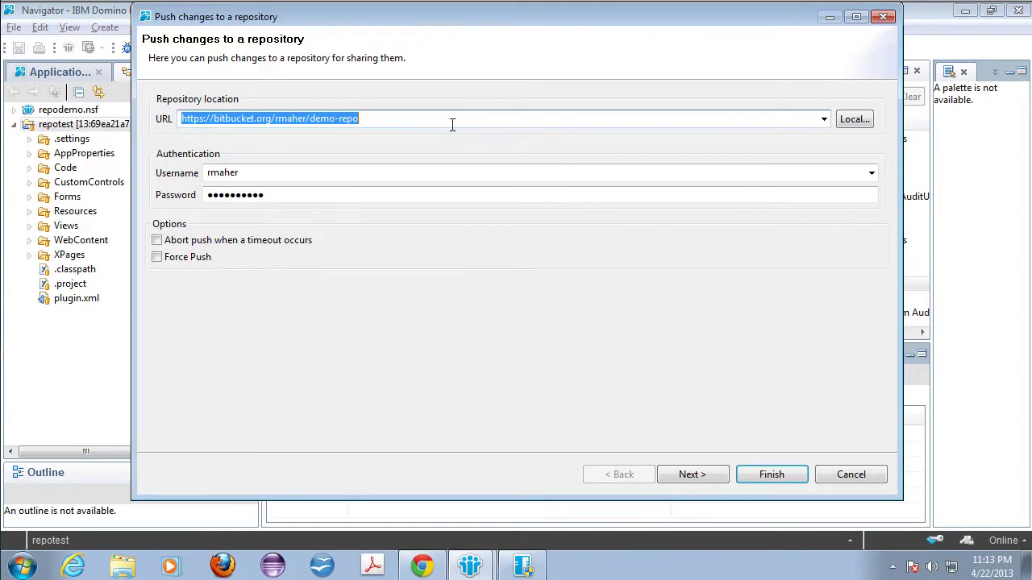
pyautogui.click(687, 476)
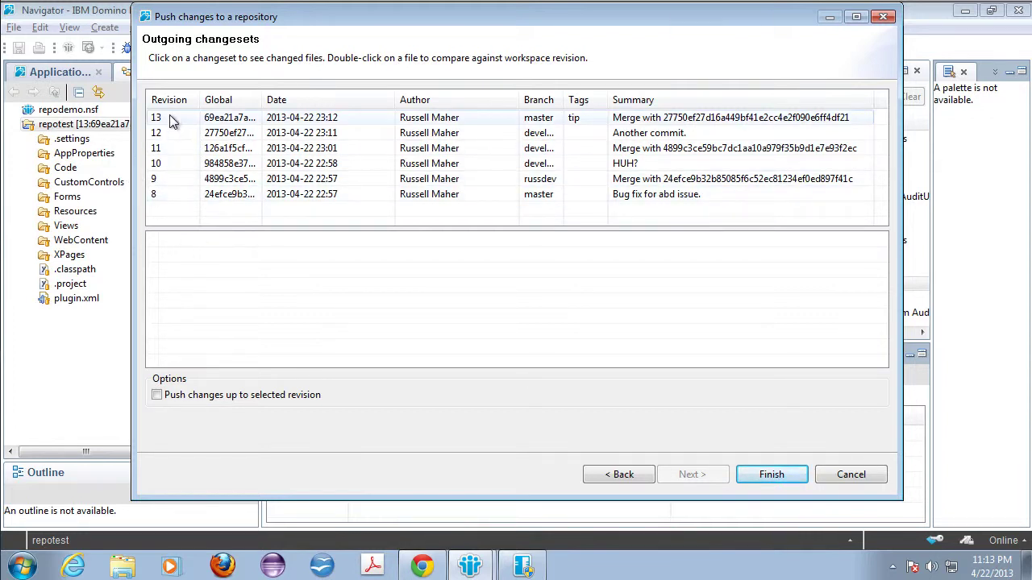
pyautogui.click(775, 476)
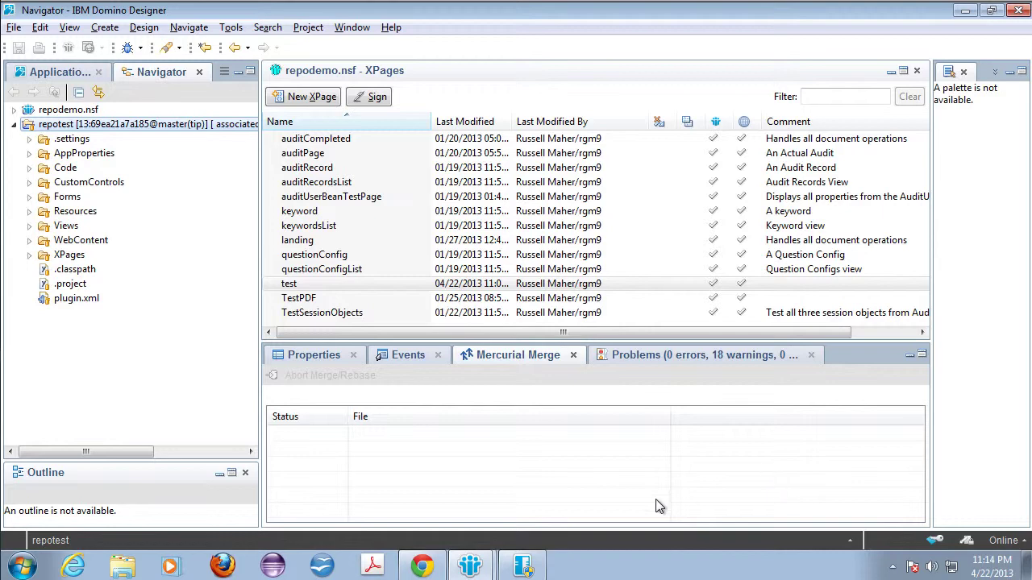
# Switch to Chrome, reload the Demo Repo commits and review the commit history and its branch graph.
pyautogui.click(421, 566)
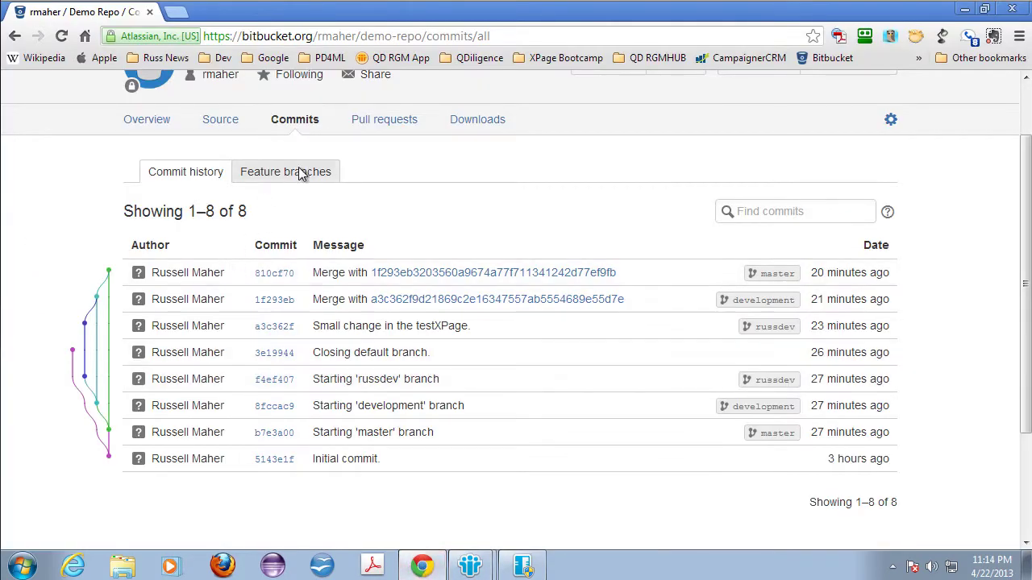
pyautogui.click(298, 125)
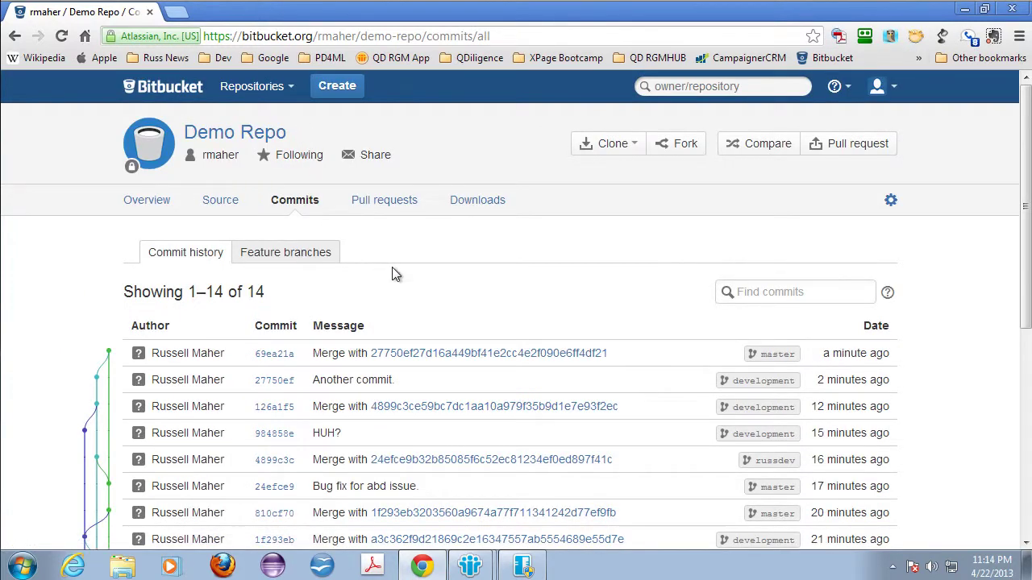
pyautogui.scroll(-2, 526, 355)
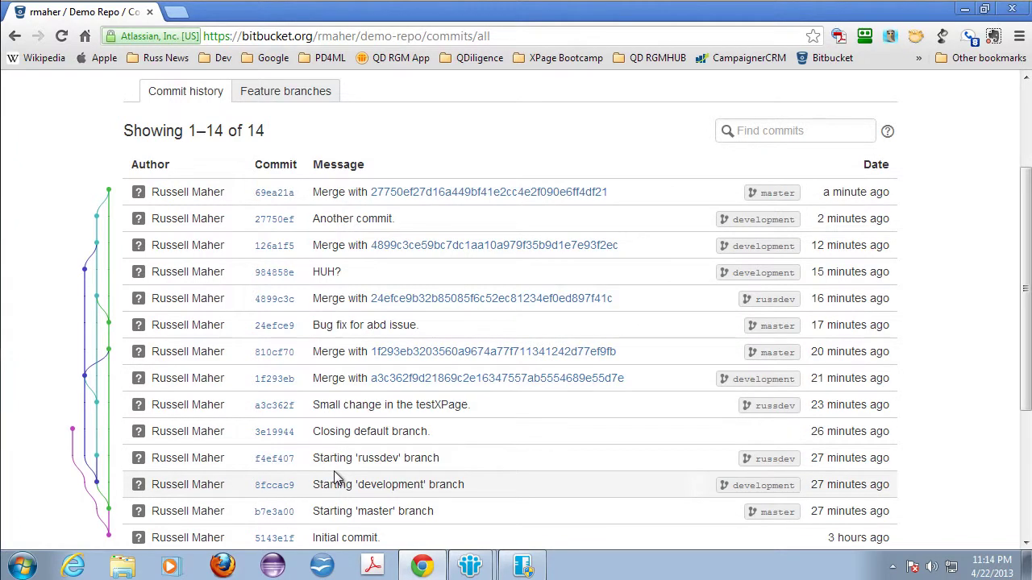
pyautogui.scroll(-3, 506, 455)
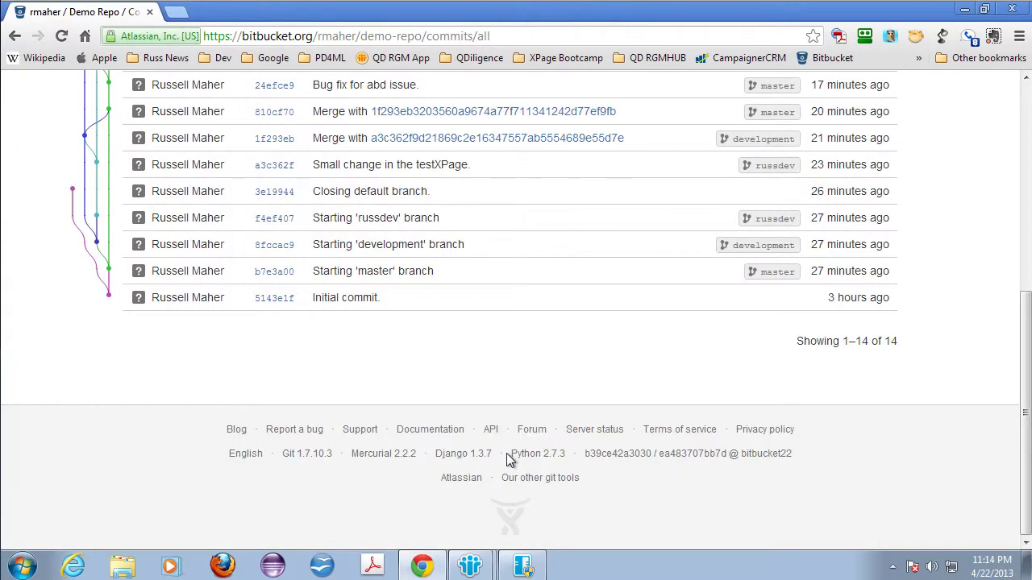
pyautogui.scroll(2, 506, 455)
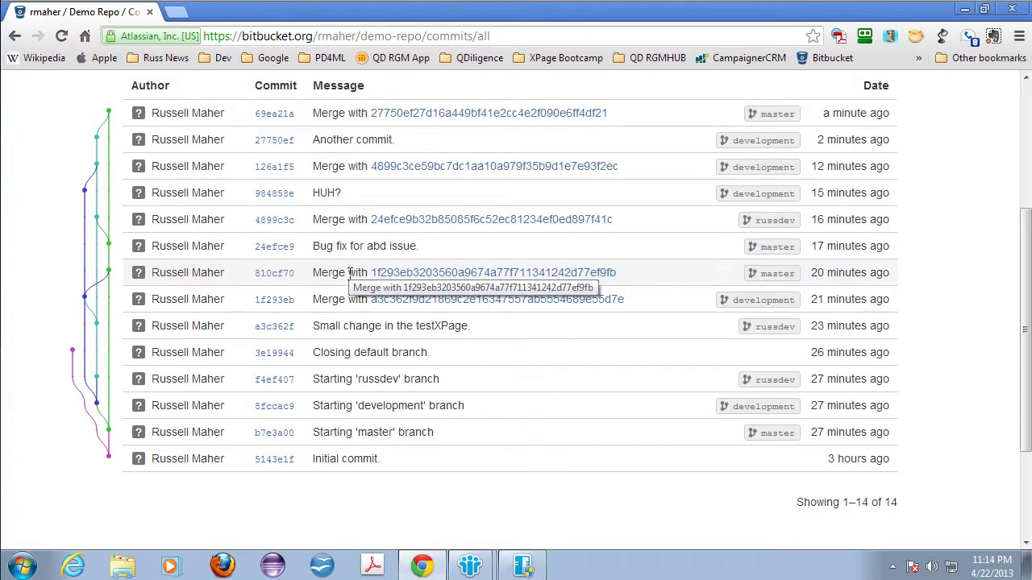
# Switch to IBM Domino Designer and tag the current repotest version as "Prod Gold Code".
pyautogui.hotkey('alt', 'Tab')
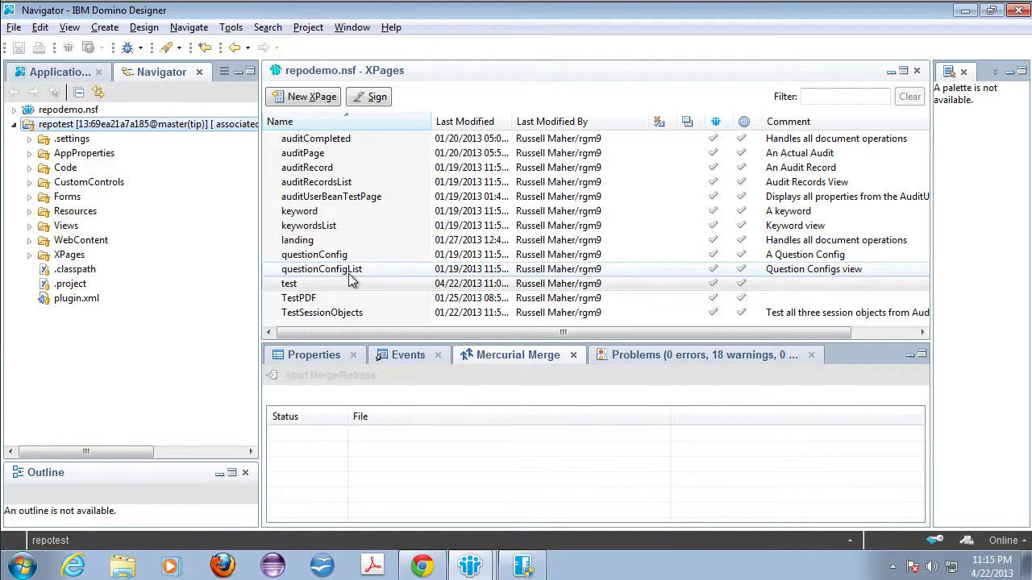
pyautogui.rightClick(163, 132)
pyautogui.moveTo(204, 417)
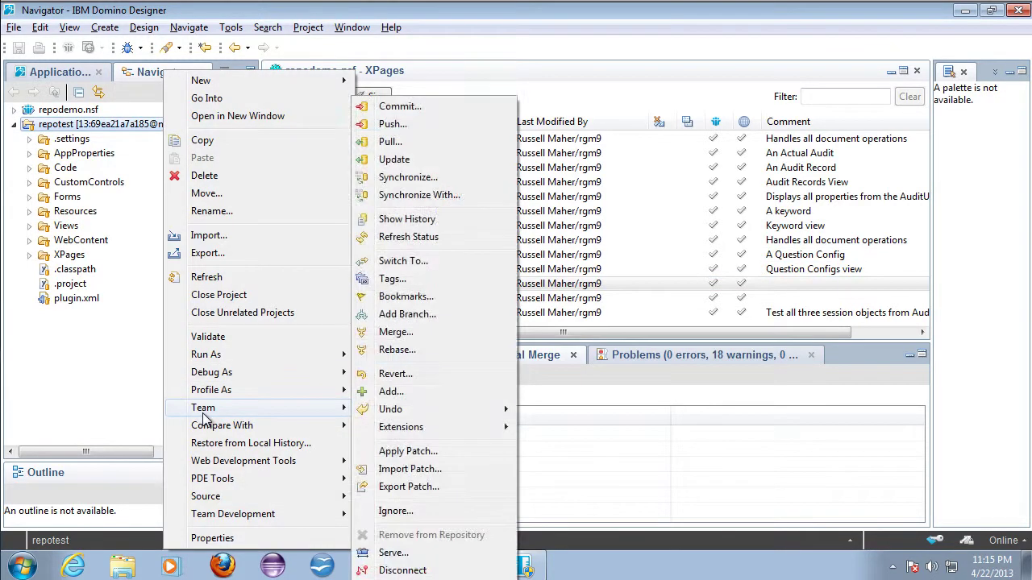
pyautogui.click(412, 279)
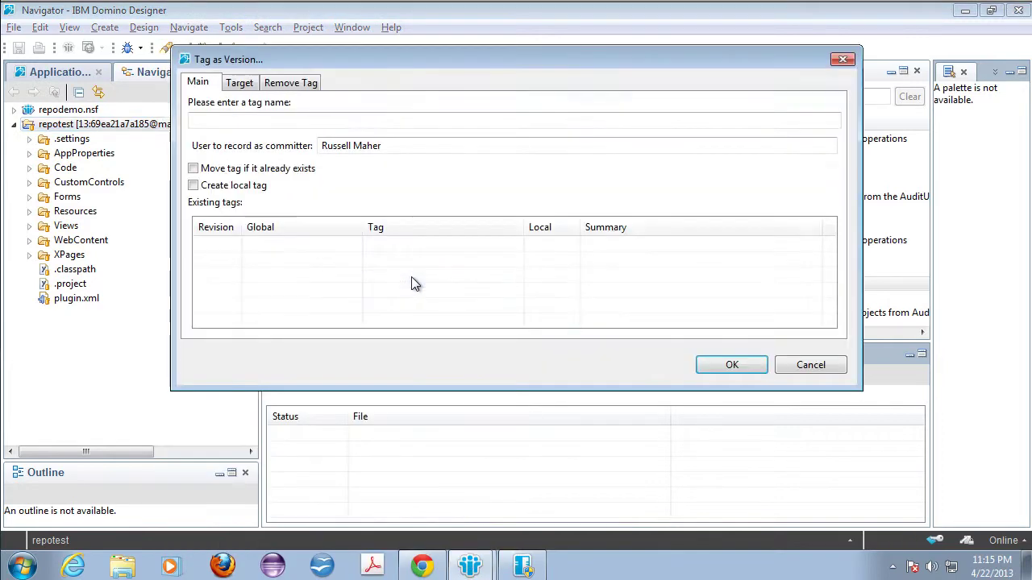
pyautogui.click(226, 119)
pyautogui.write('P')
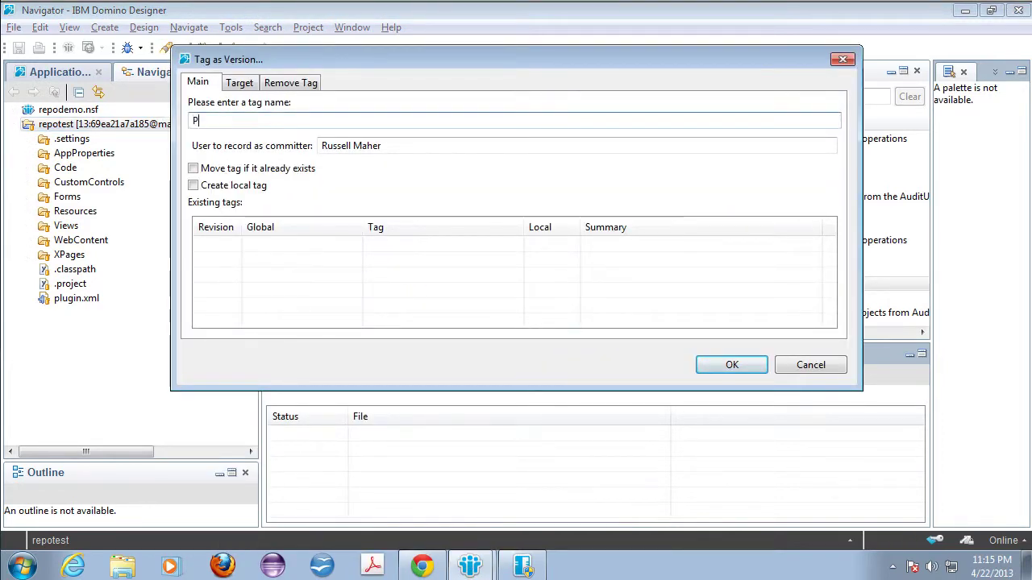
pyautogui.write('rod Gold Cod')
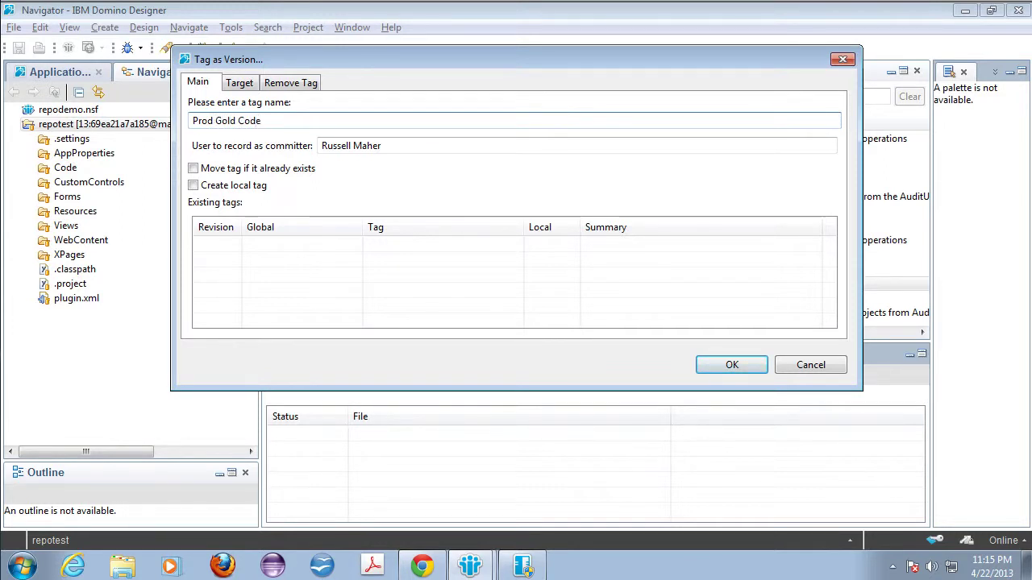
pyautogui.write('e')
pyautogui.press('BackSpace')
pyautogui.press('BackSpace')
pyautogui.click(727, 368)
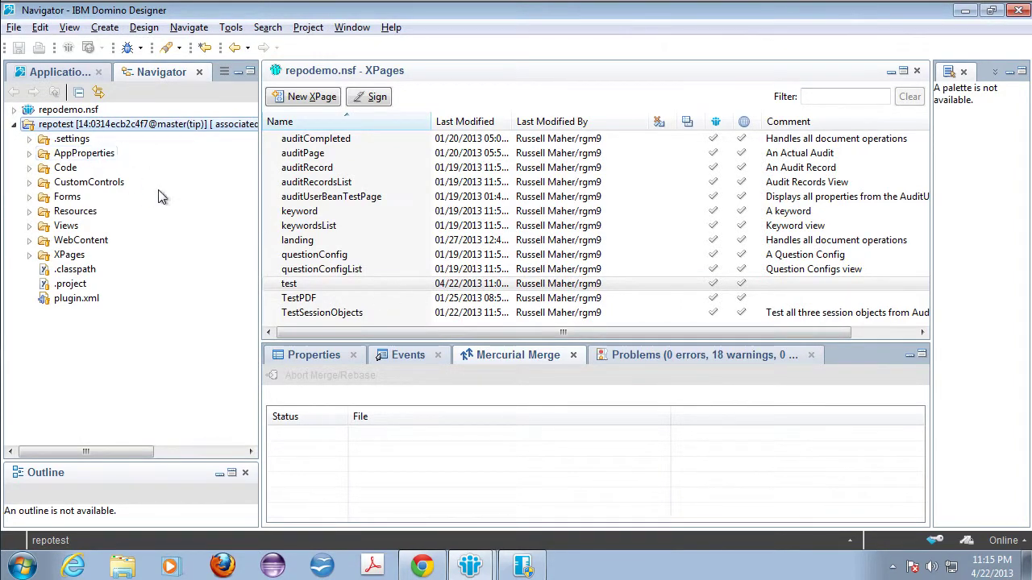
# Push the tag changeset of repotest to the Bitbucket demo-repo repository.
pyautogui.rightClick(156, 134)
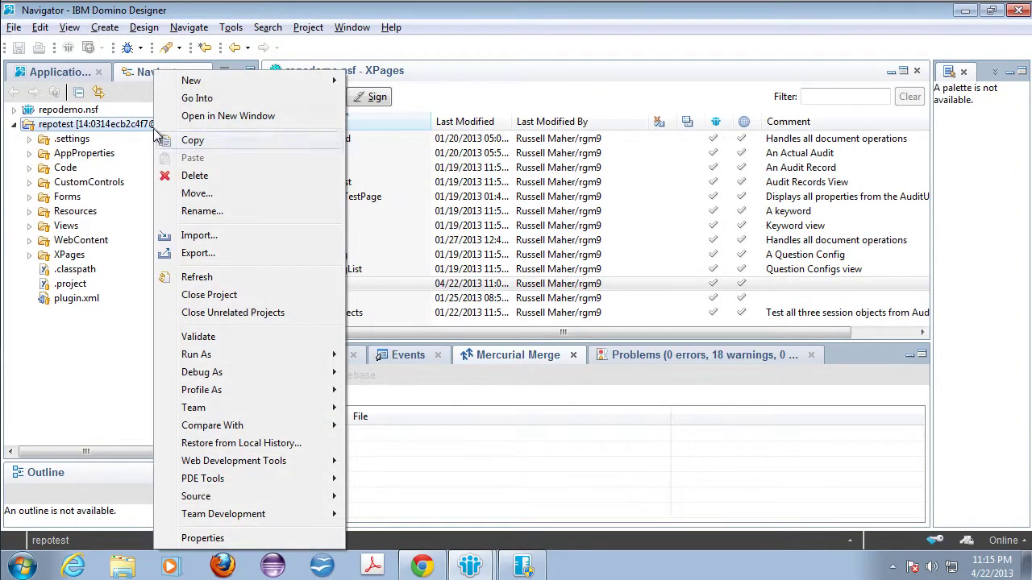
pyautogui.moveTo(248, 413)
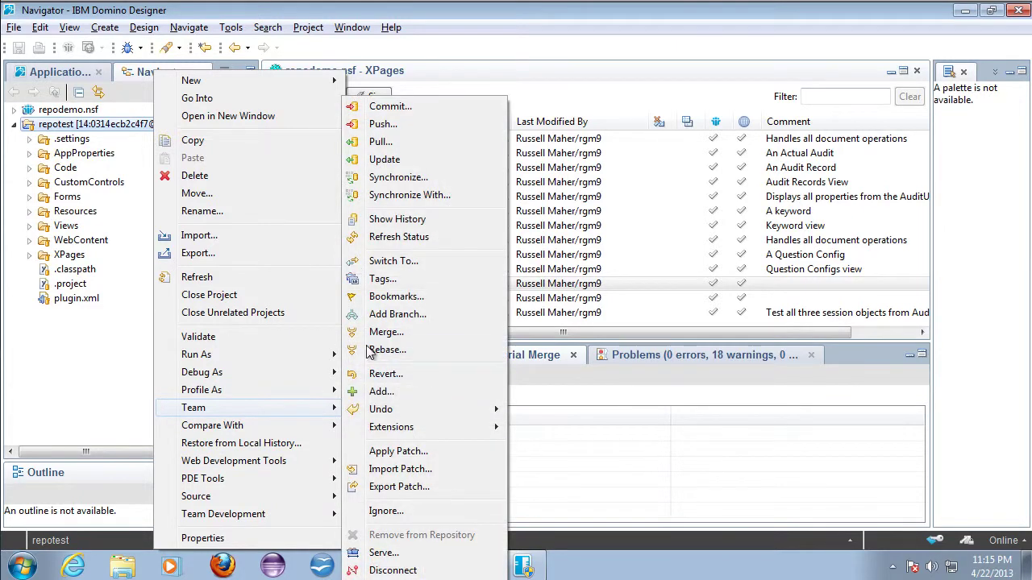
pyautogui.click(384, 128)
pyautogui.click(762, 476)
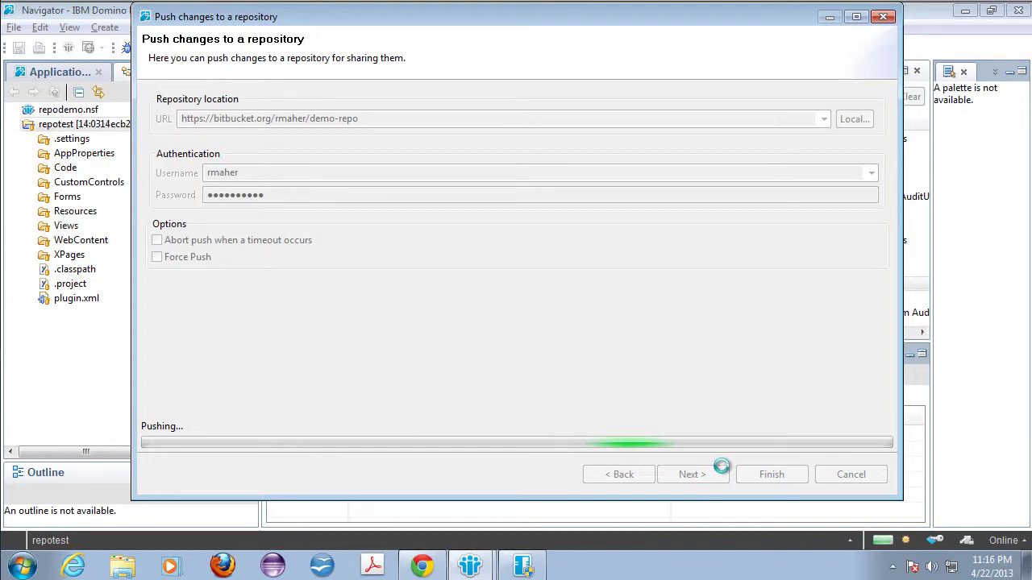
# Switch to Chrome and check the lists of branches and tags in the Demo Repo overview.
pyautogui.hotkey('alt', 'Tab')
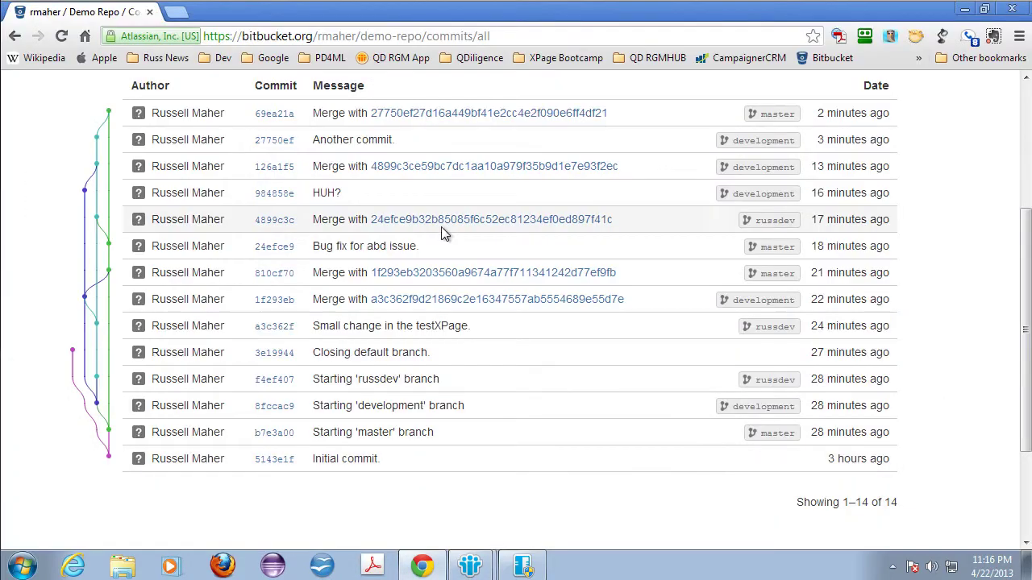
pyautogui.scroll(3, 451, 234)
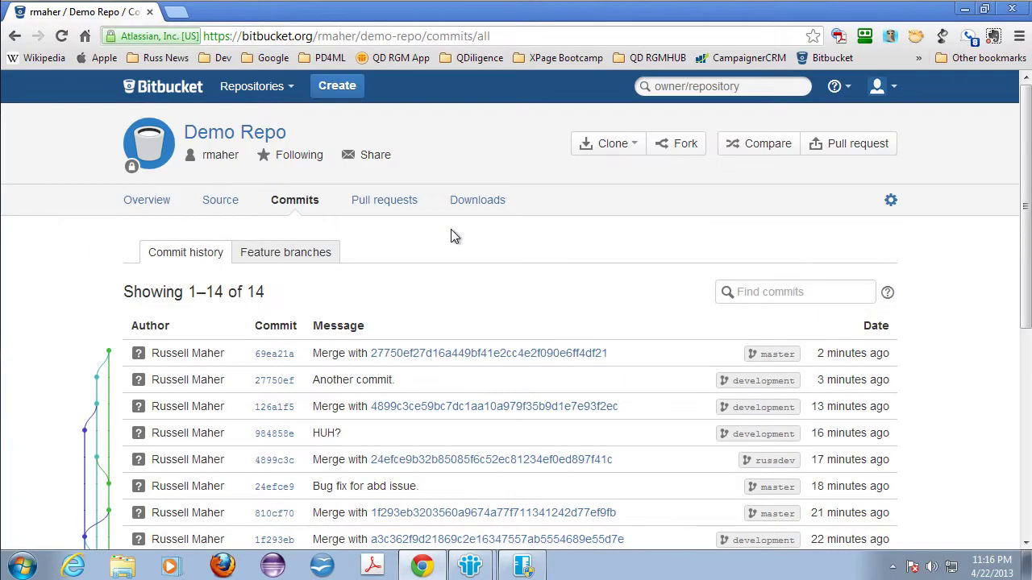
pyautogui.click(161, 207)
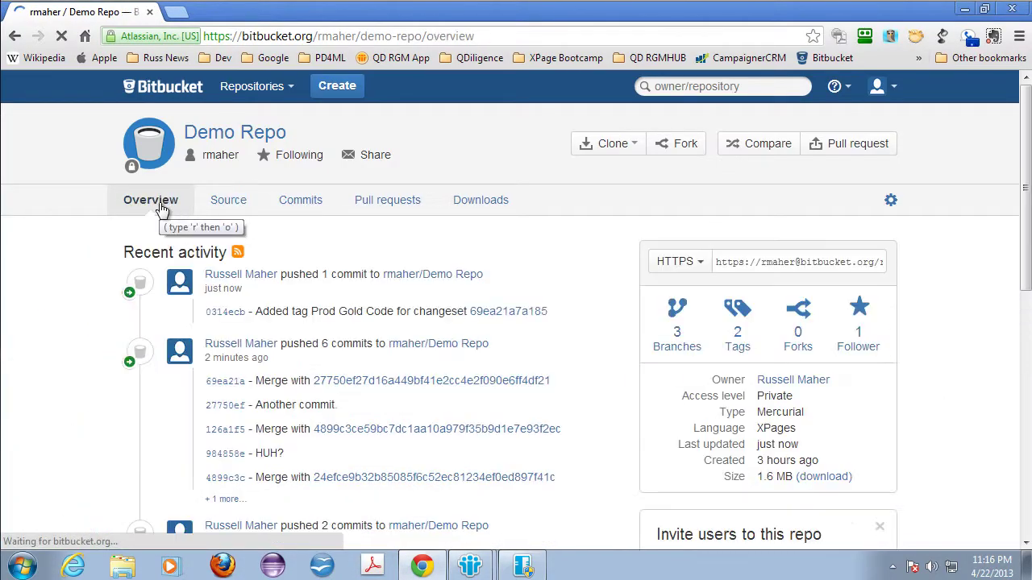
pyautogui.click(688, 354)
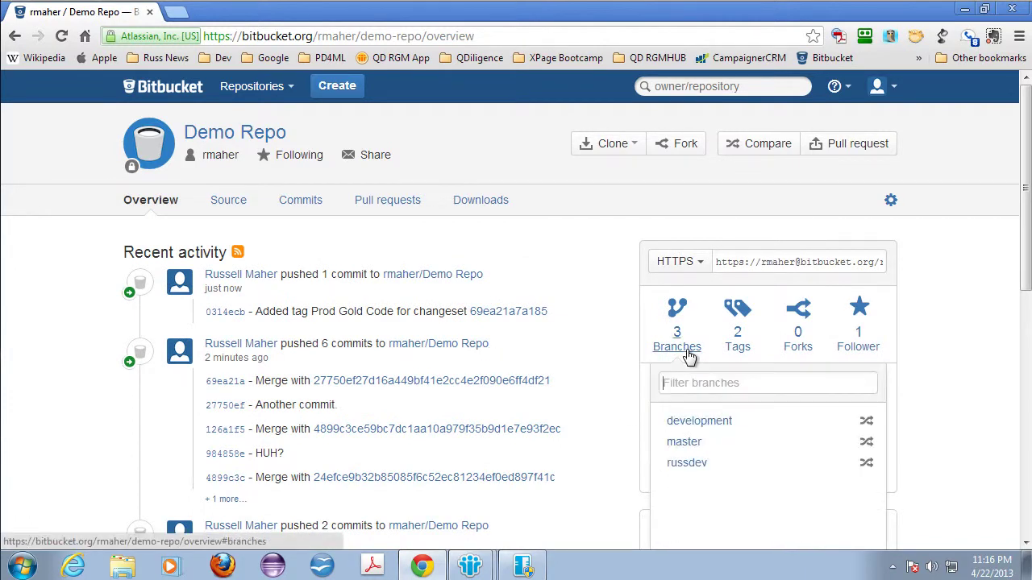
pyautogui.click(740, 352)
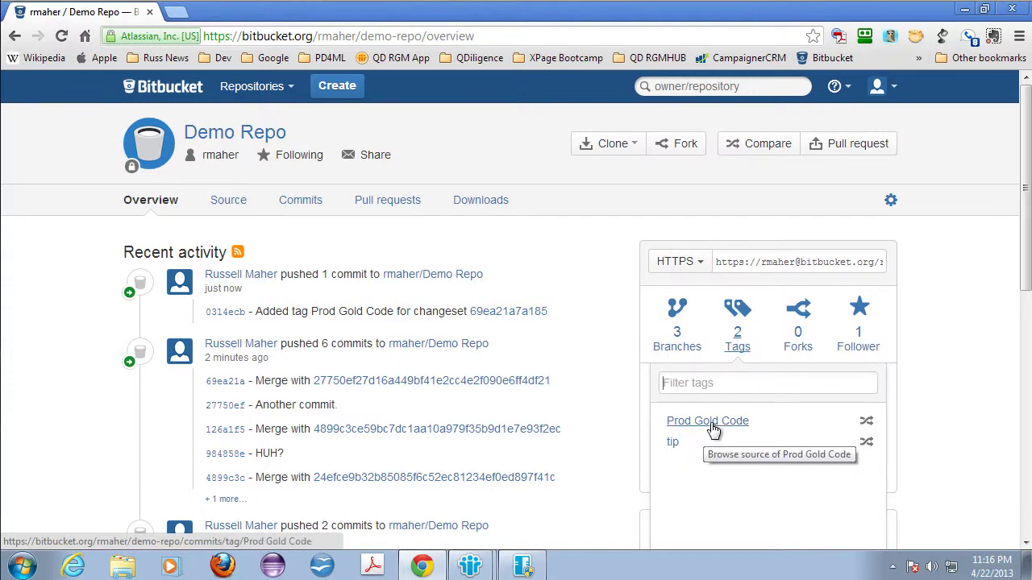
# Switch to IBM Domino Designer, open the test XPage and enlarge its editor area.
pyautogui.hotkey('alt', 'Tab')
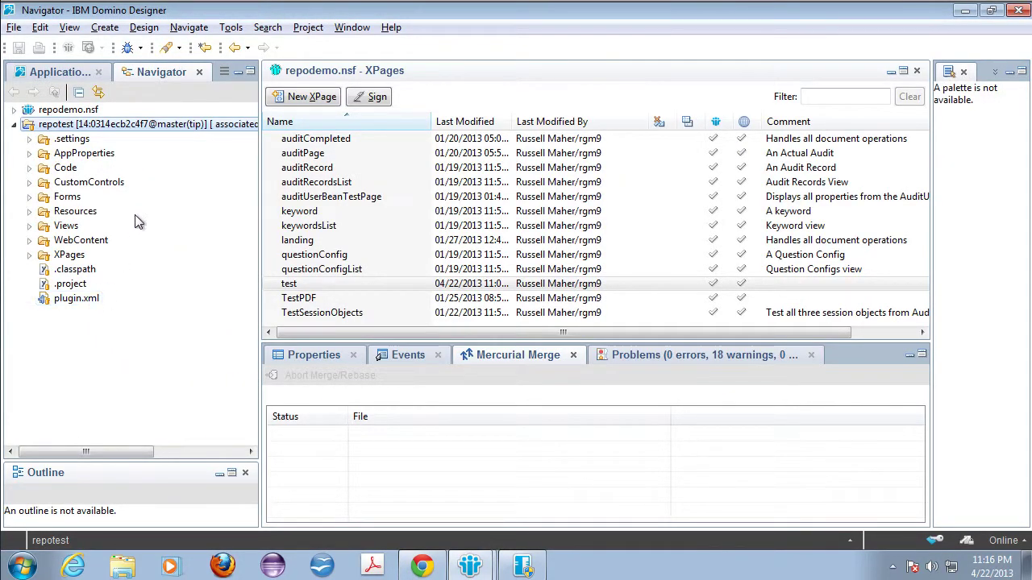
pyautogui.doubleClick(299, 284)
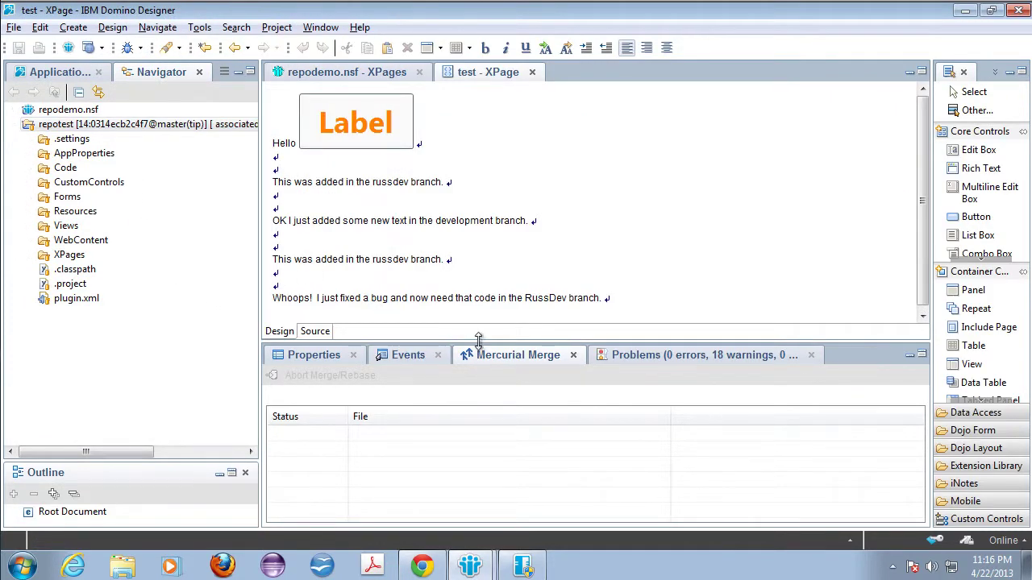
pyautogui.moveTo(476, 341); pyautogui.dragTo(474, 442)
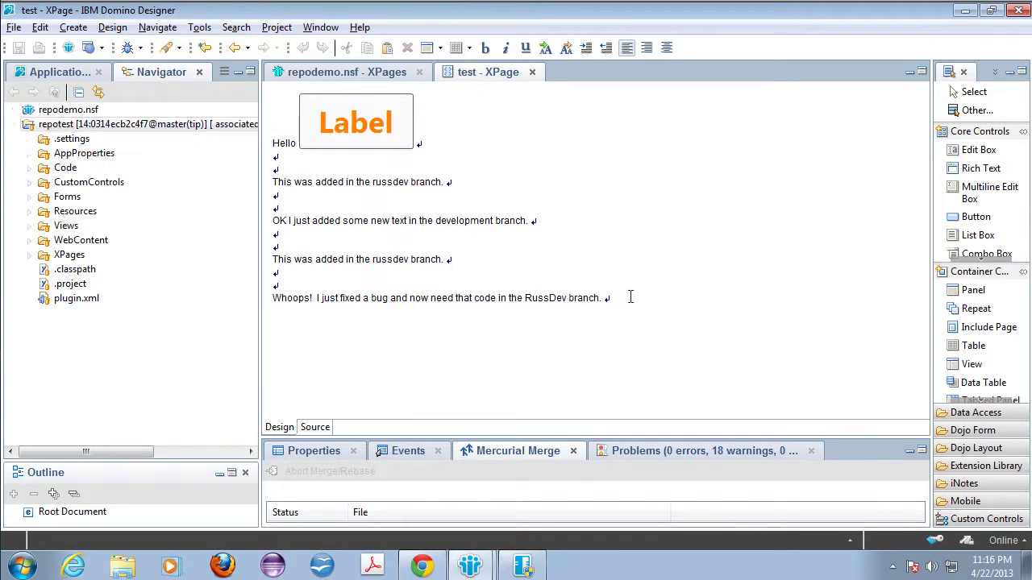
# Delete all the branch text lines below the Hello label on the test XPage, then save and close it.
pyautogui.moveTo(629, 298); pyautogui.dragTo(275, 228)
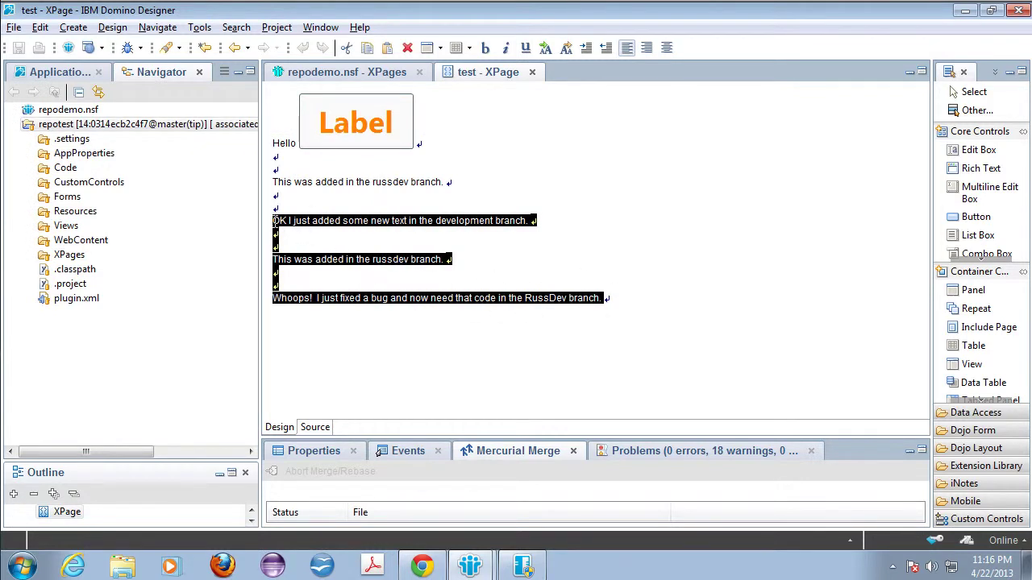
pyautogui.press('Delete')
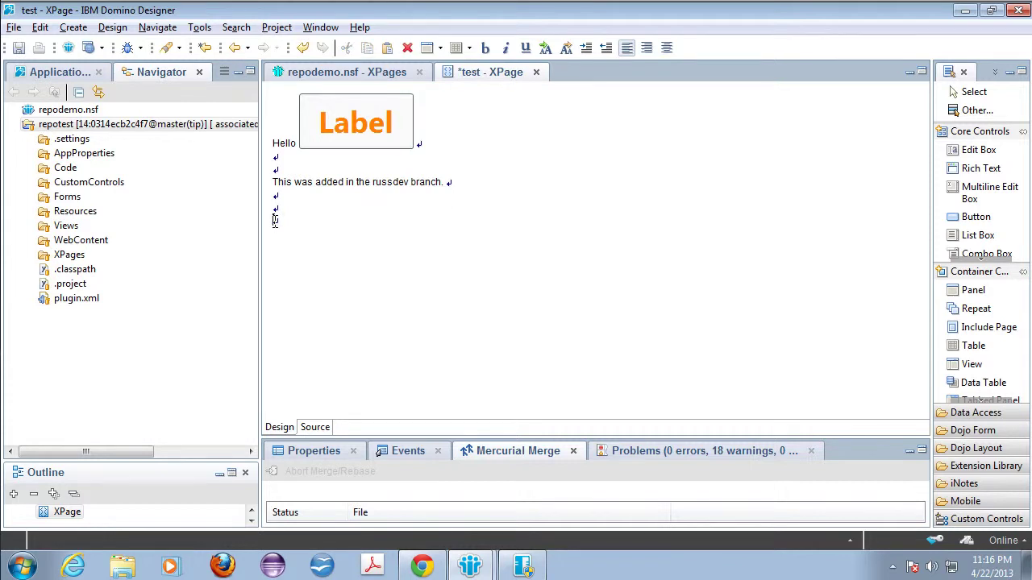
pyautogui.press('BackSpace')
pyautogui.hotkey('shift', 'Up')
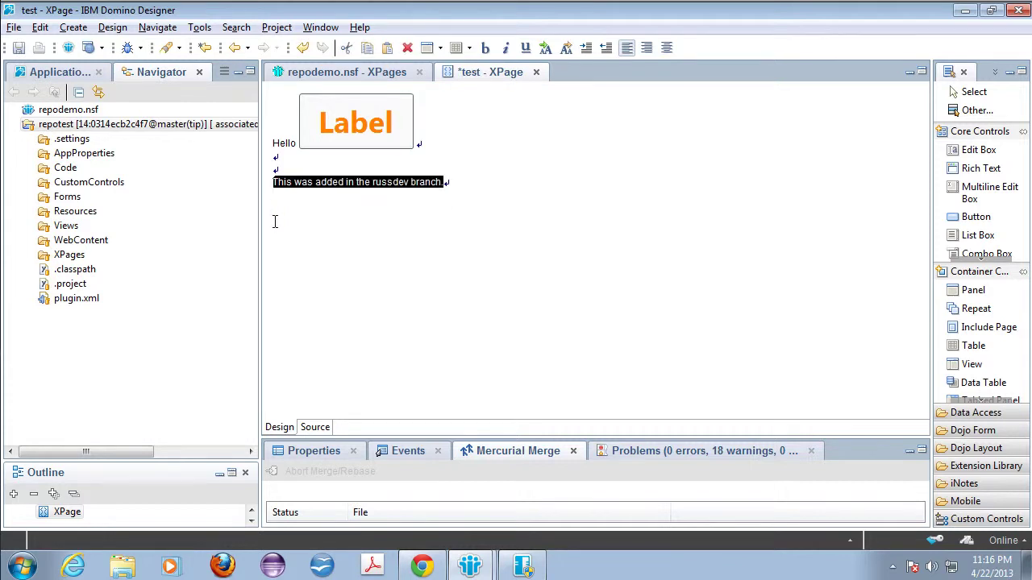
pyautogui.press('Delete')
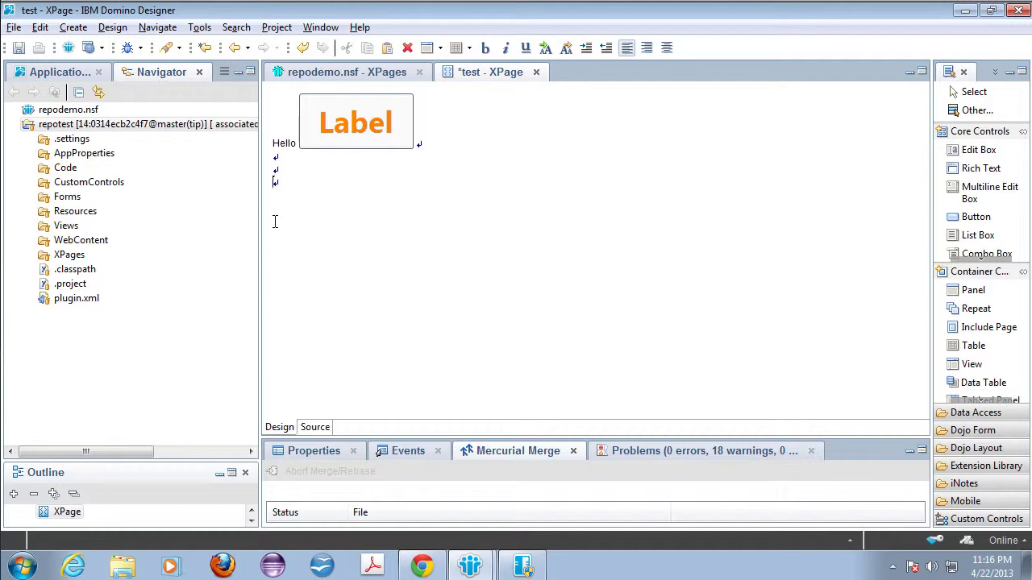
pyautogui.hotkey('ctrl', 'w')
pyautogui.press('Return')
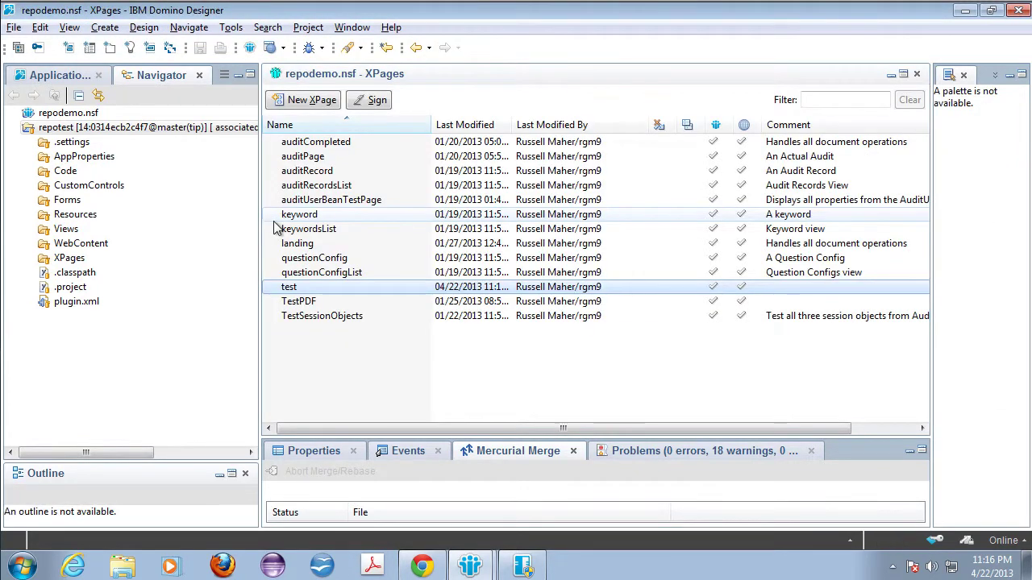
# Commit XPages\test.xsp of repotest to the local Mercurial repository with the message "Bug fix for ABC.".
pyautogui.rightClick(149, 127)
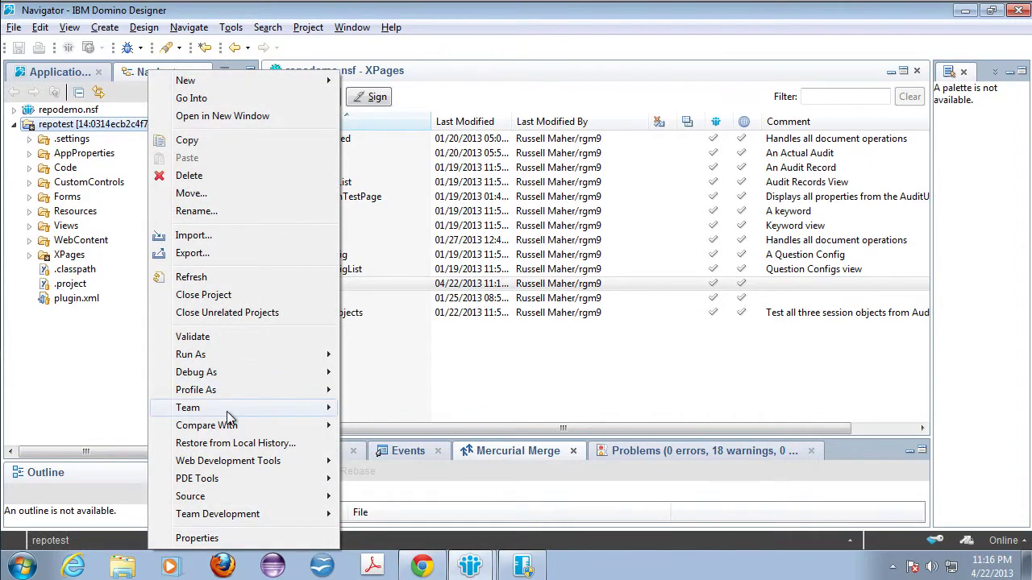
pyautogui.moveTo(226, 410)
pyautogui.click(413, 113)
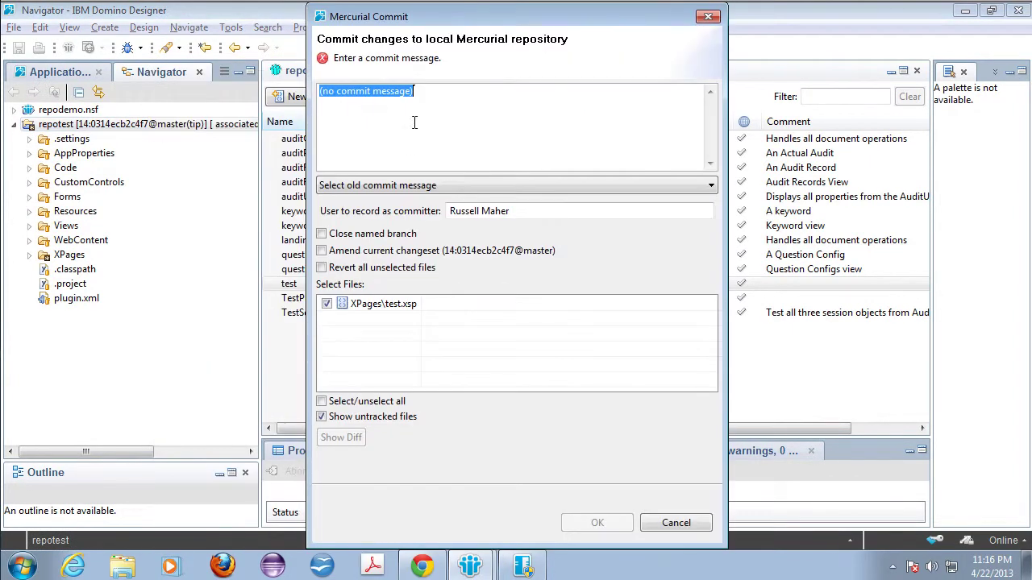
pyautogui.write('Bug fix for ABC.')
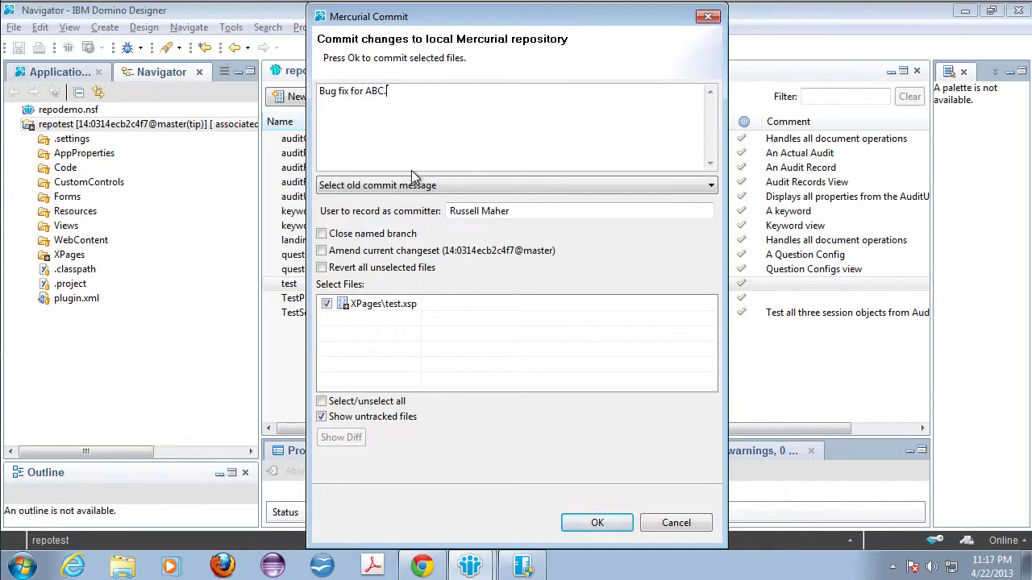
pyautogui.click(598, 523)
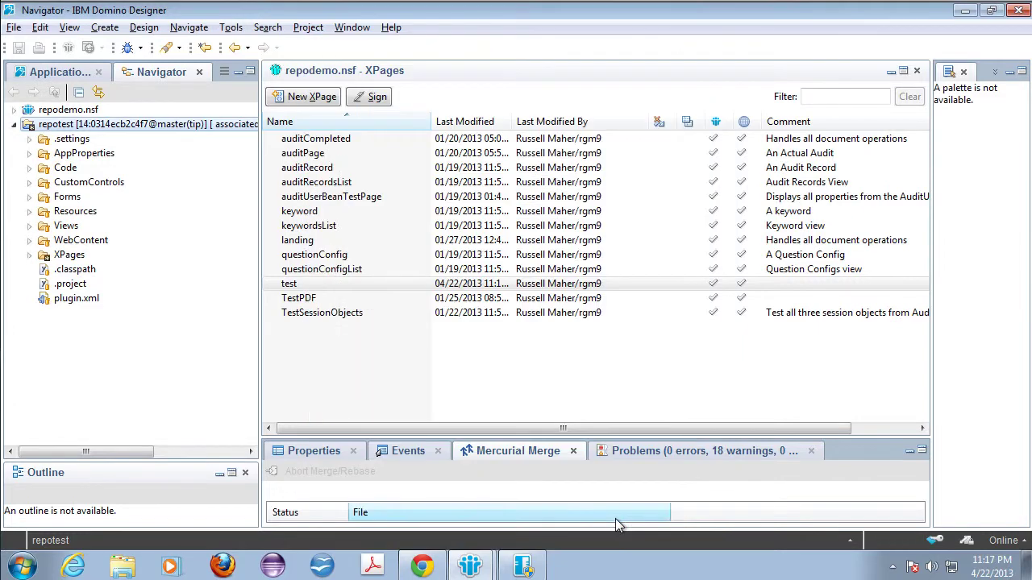
# Widen the Navigator area slightly and push the bug fix changeset of repotest to the Bitbucket demo-repo repository.
pyautogui.rightClick(169, 124)
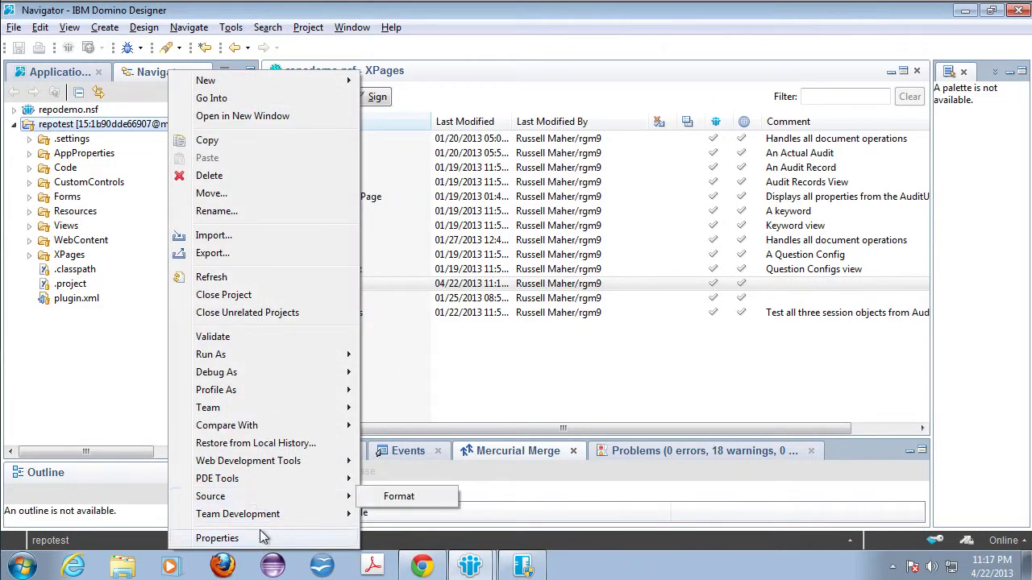
pyautogui.click(142, 340)
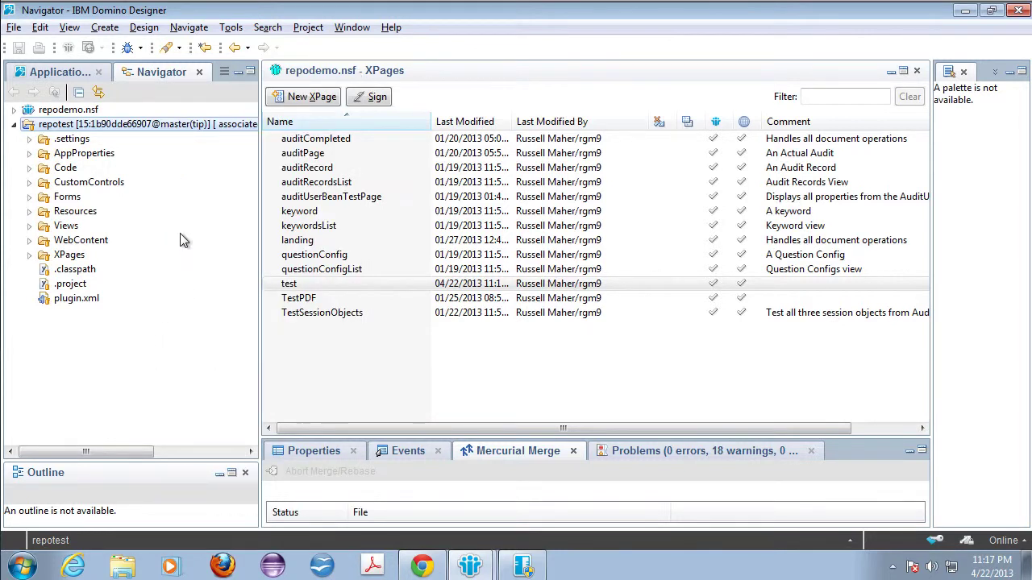
pyautogui.moveTo(259, 234); pyautogui.dragTo(281, 231)
pyautogui.rightClick(214, 122)
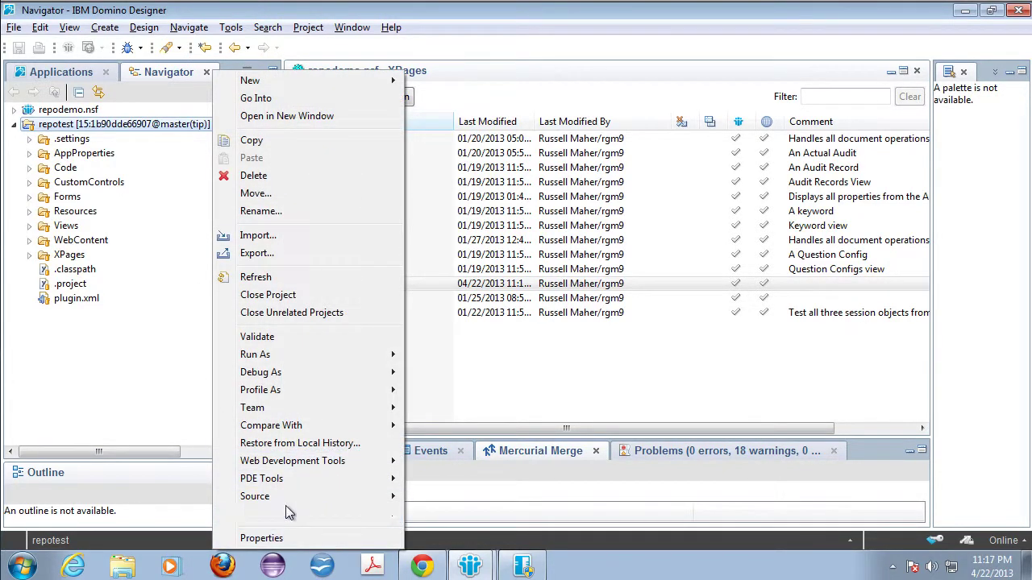
pyautogui.moveTo(322, 409)
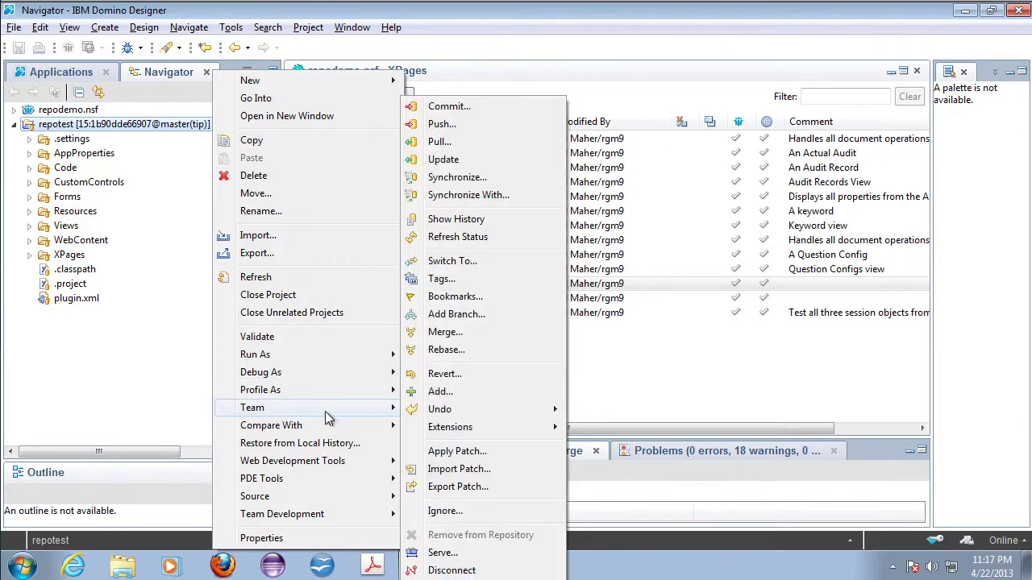
pyautogui.click(470, 126)
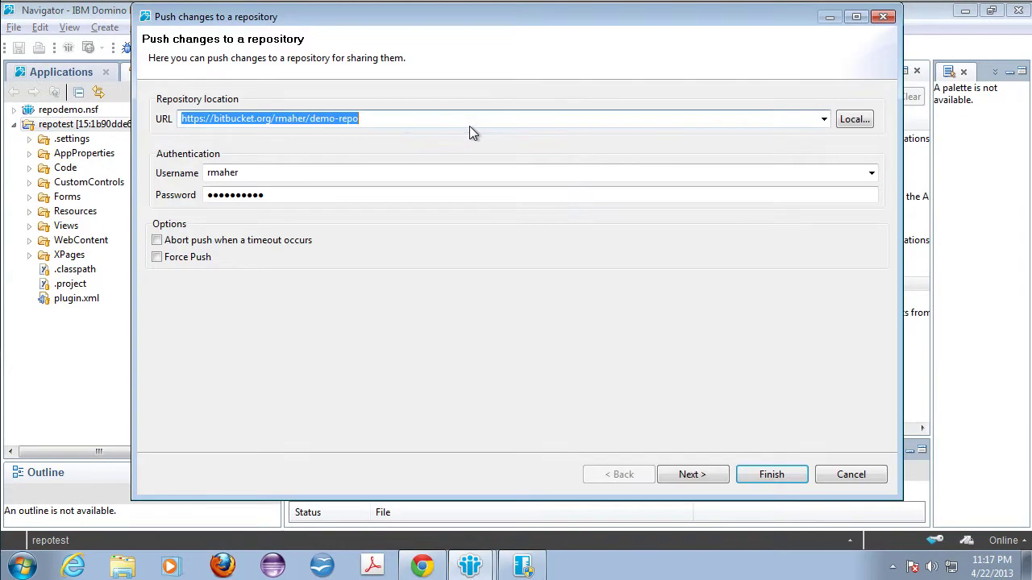
pyautogui.click(692, 474)
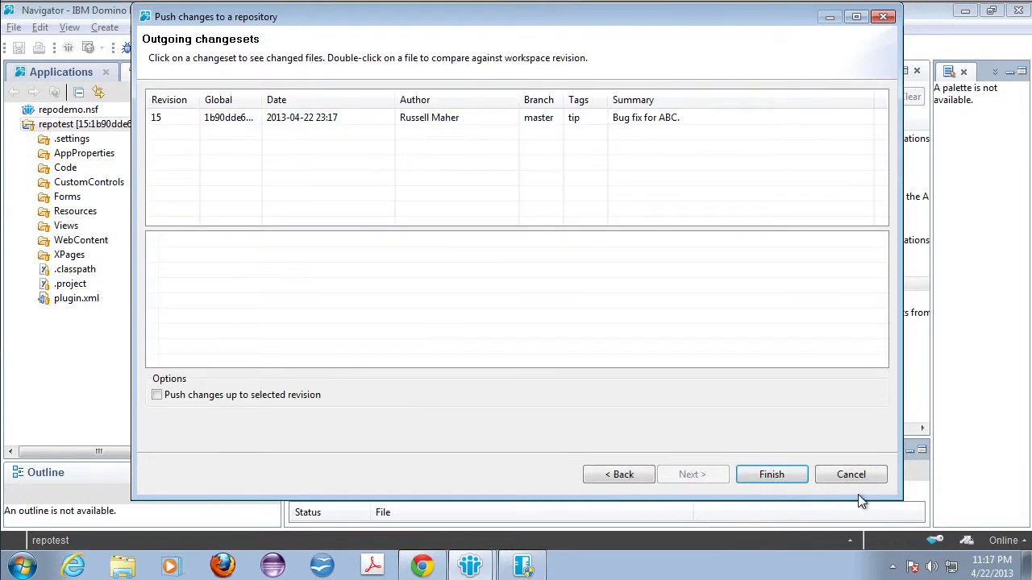
pyautogui.click(773, 476)
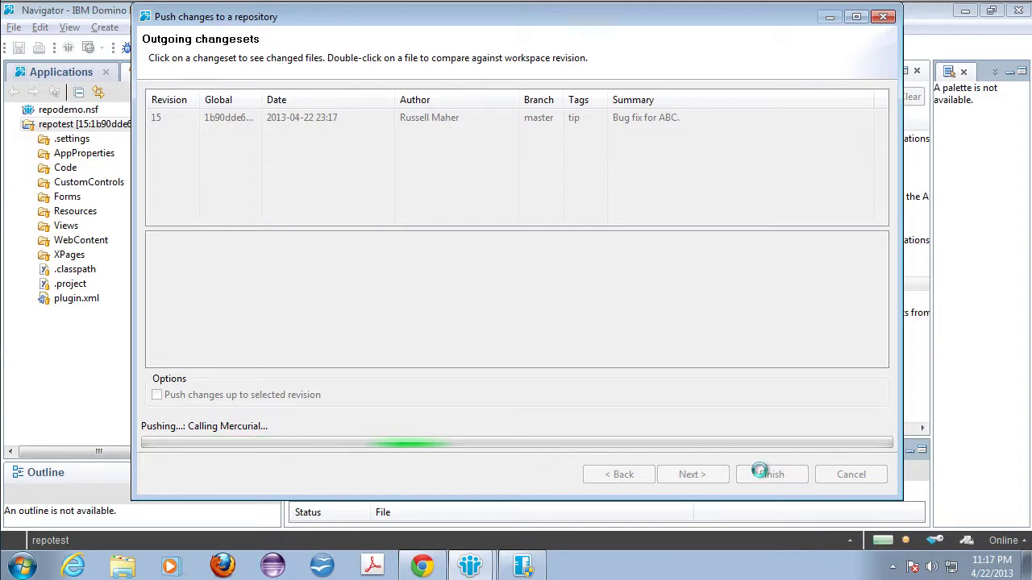
# Switch to Chrome, reload the Demo Repo overview and show the commit history for the tip tag.
pyautogui.hotkey('alt', 'Tab')
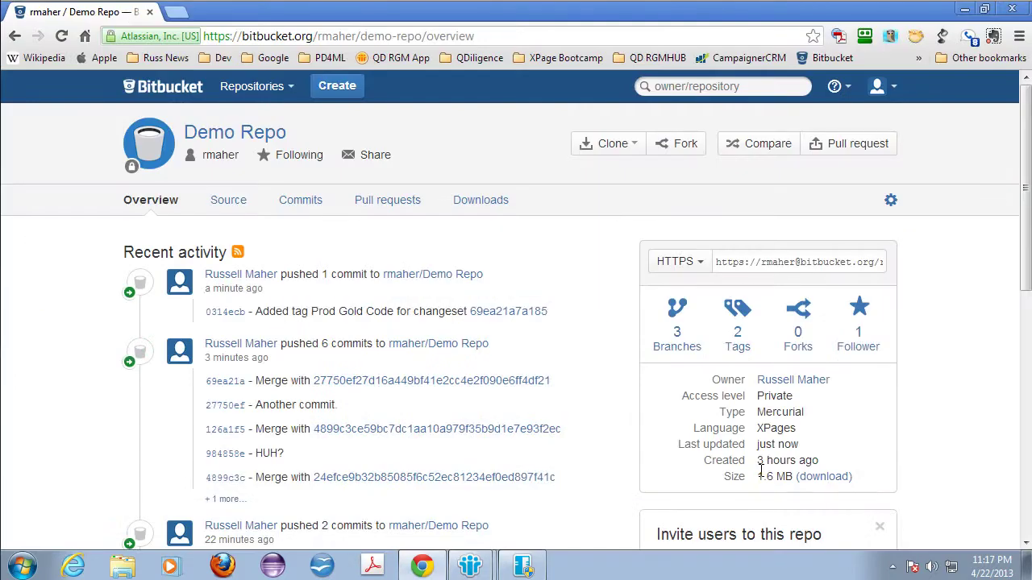
pyautogui.click(172, 203)
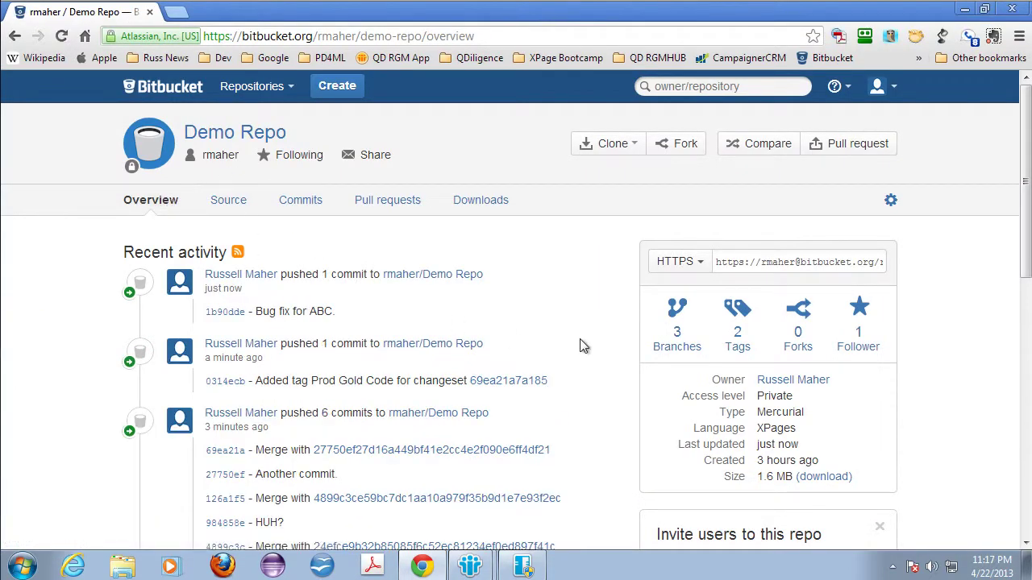
pyautogui.click(738, 355)
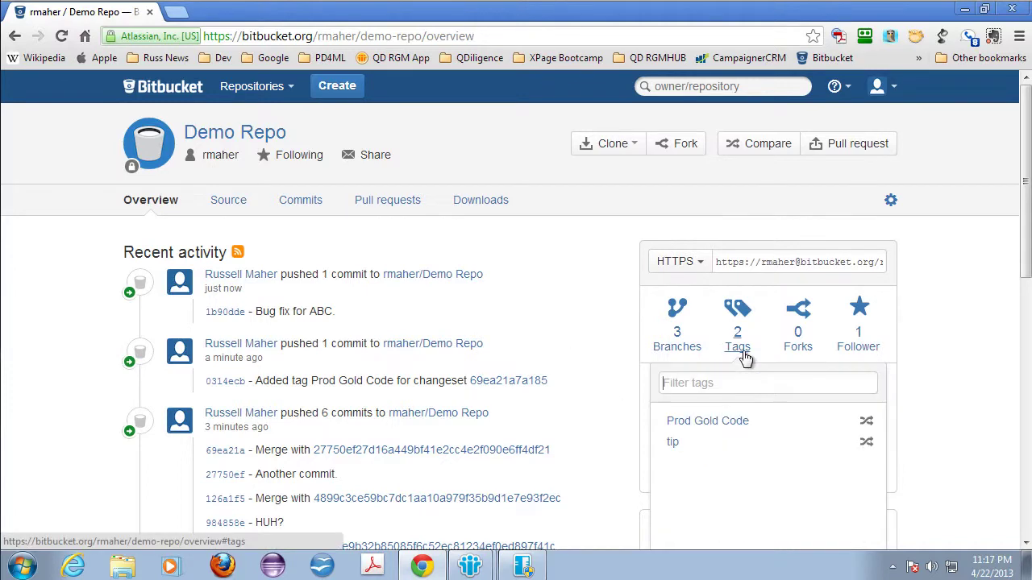
pyautogui.click(673, 443)
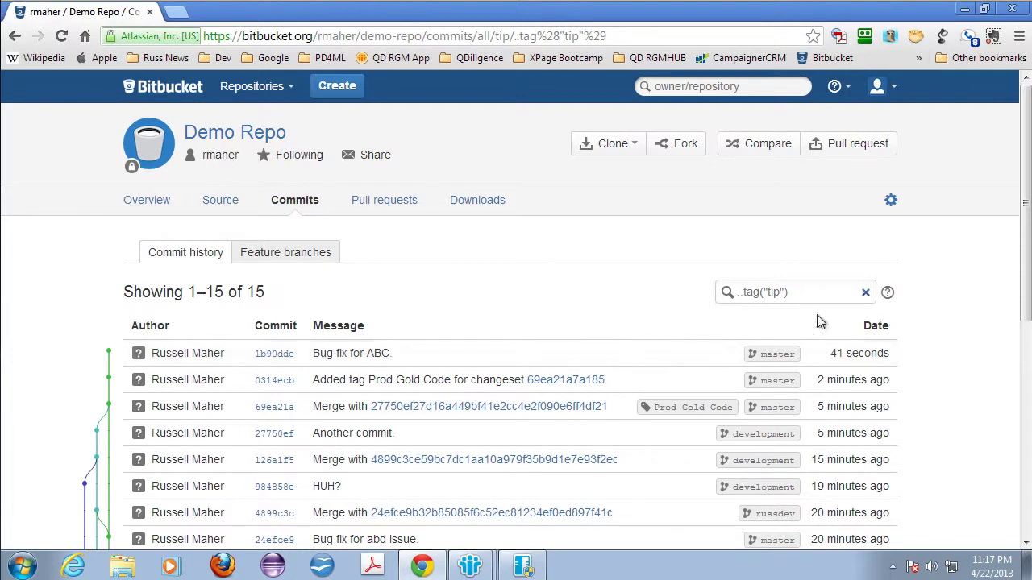
# Search the Demo Repo commit history for "pr".
pyautogui.moveTo(801, 290); pyautogui.dragTo(697, 291)
pyautogui.write('pr')
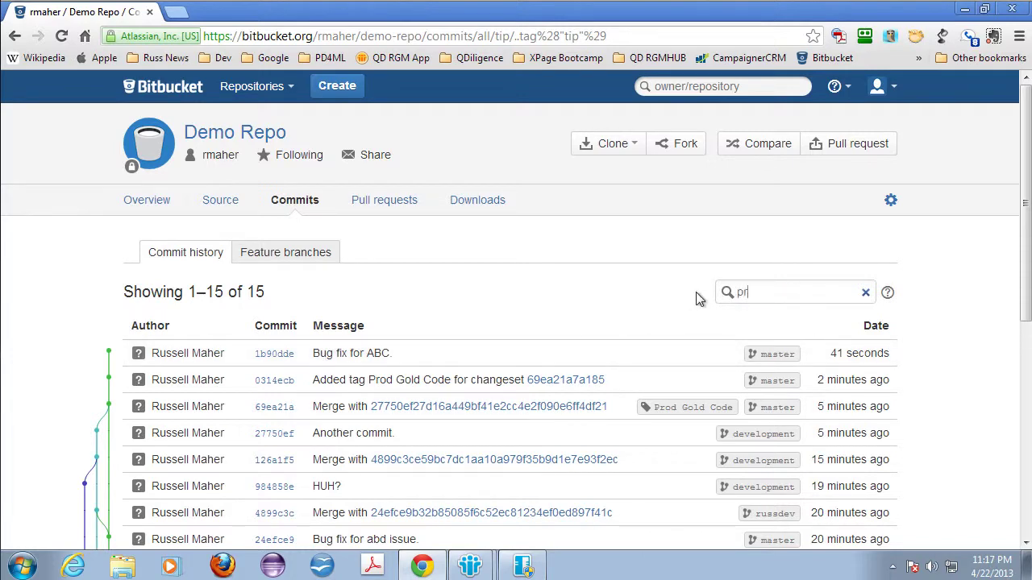
pyautogui.press('Return')
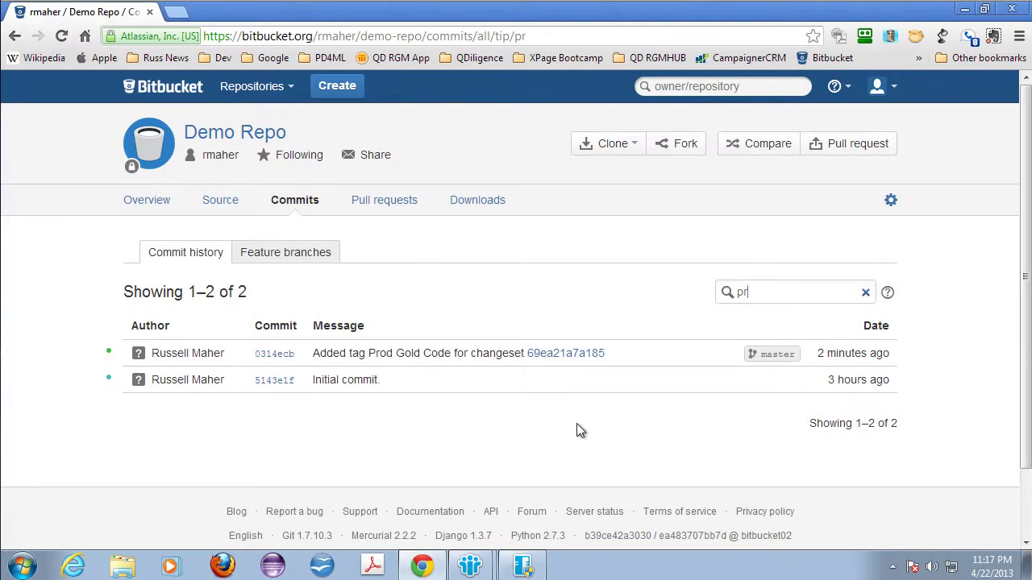
# Return to the Demo Repo overview and show the commit history for the Prod Gold Code tag.
pyautogui.click(157, 204)
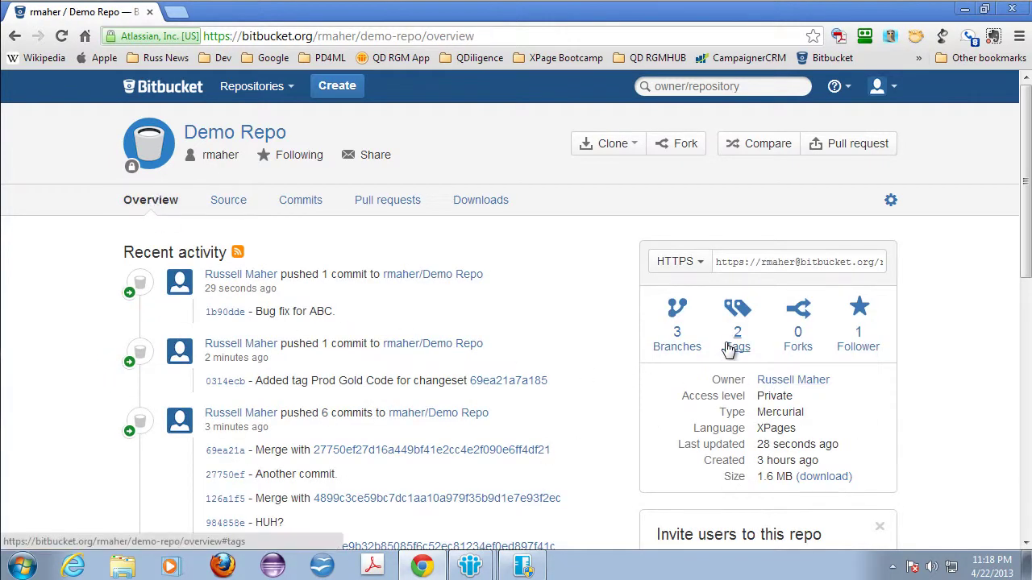
pyautogui.click(728, 349)
pyautogui.click(712, 426)
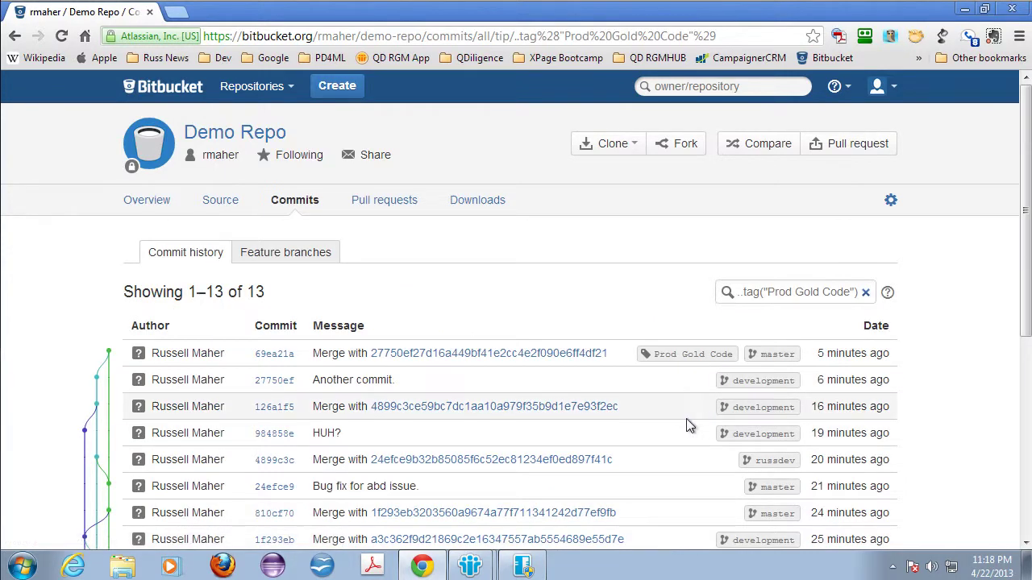
pyautogui.moveTo(853, 358)
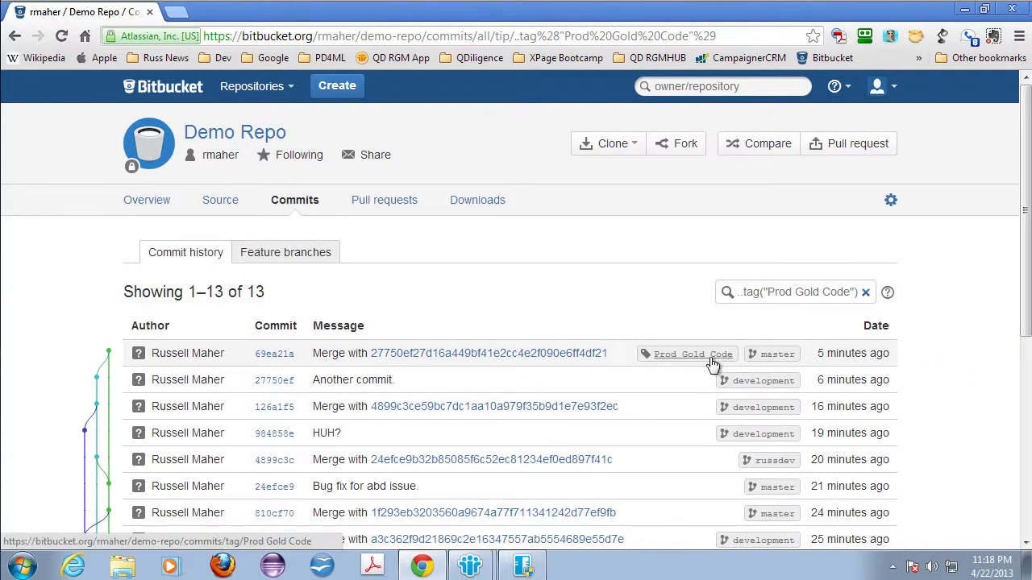
# Switch to IBM Domino Designer and review the revisions and tags that repotest can switch to, widening the revisions list's Tags column.
pyautogui.hotkey('alt', 'Tab')
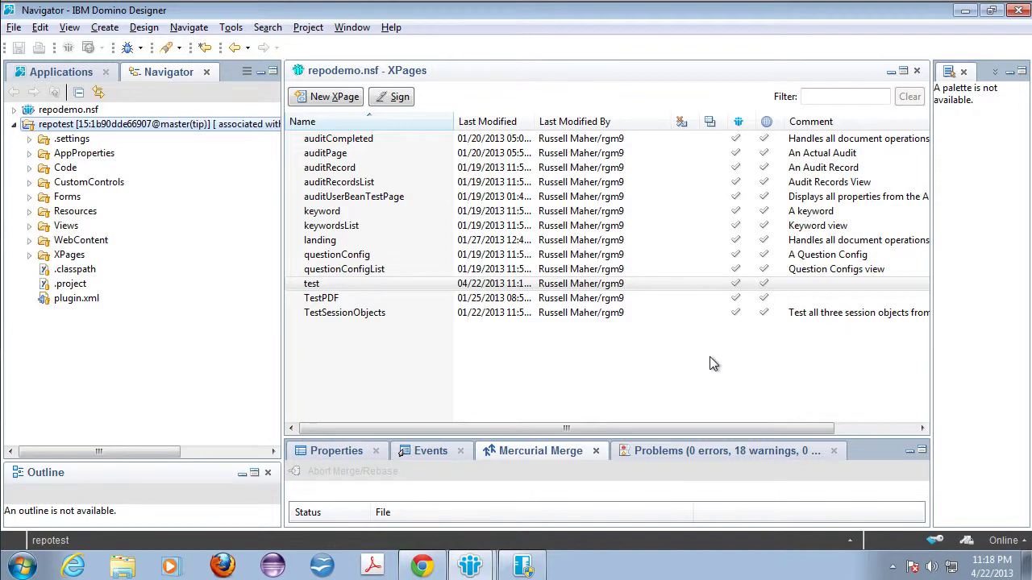
pyautogui.hotkey('alt', 'Tab')
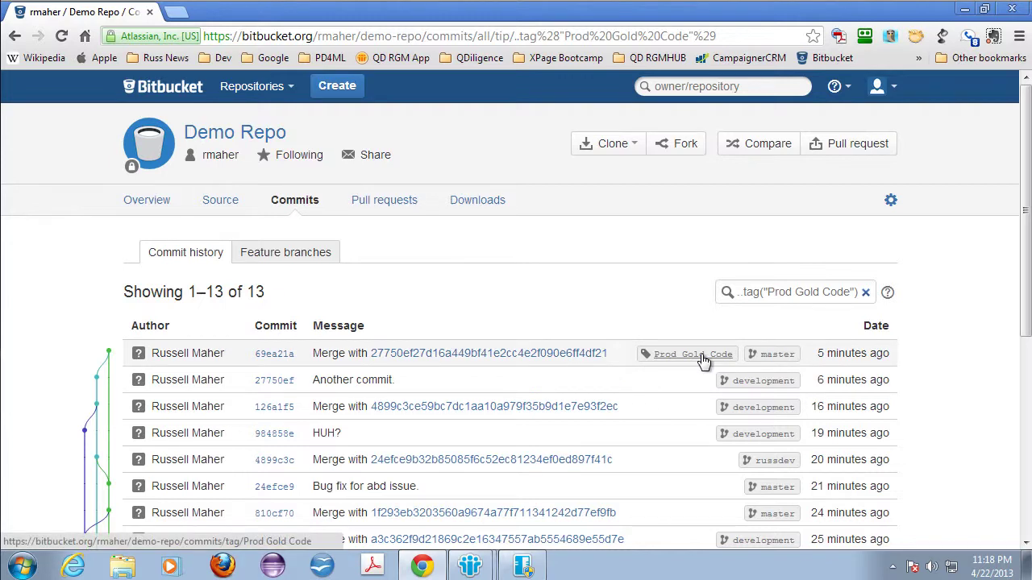
pyautogui.hotkey('alt', 'Tab')
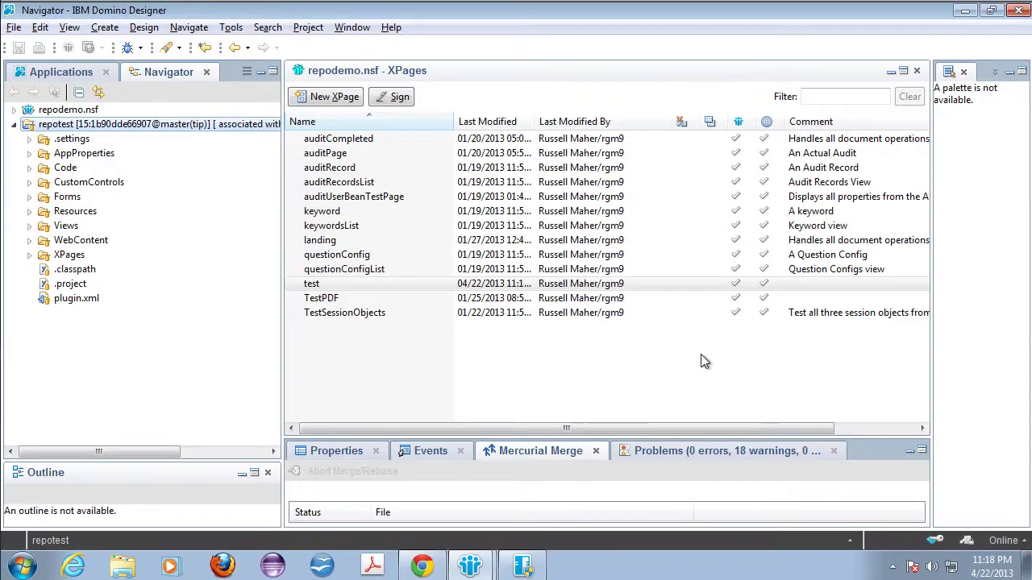
pyautogui.rightClick(148, 131)
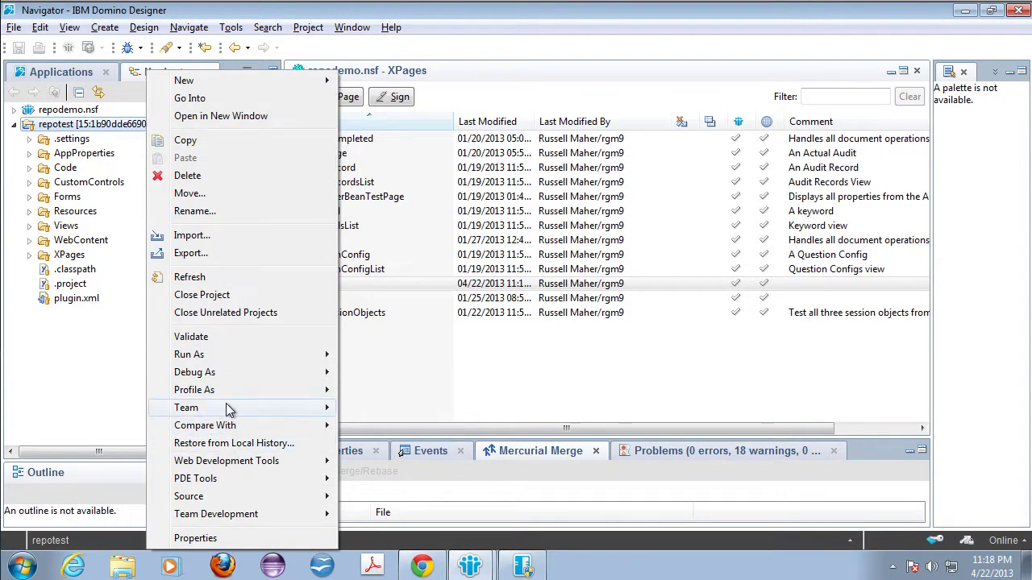
pyautogui.moveTo(227, 406)
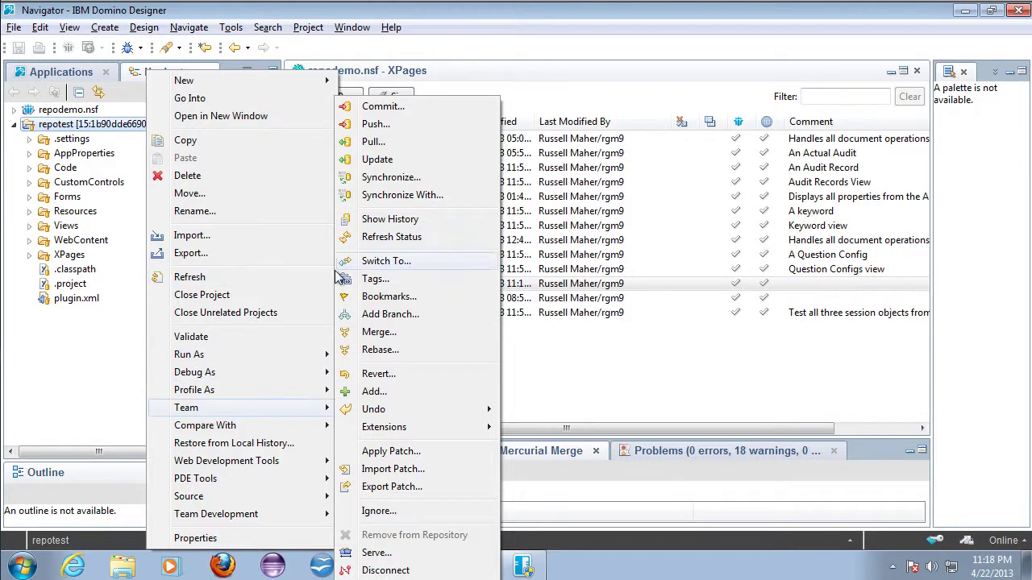
pyautogui.click(400, 265)
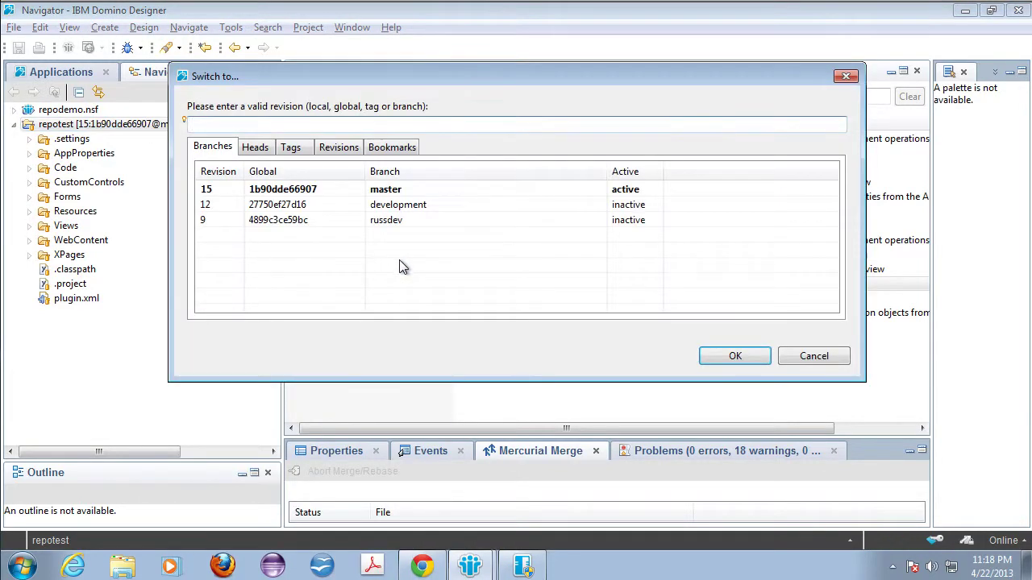
pyautogui.click(332, 148)
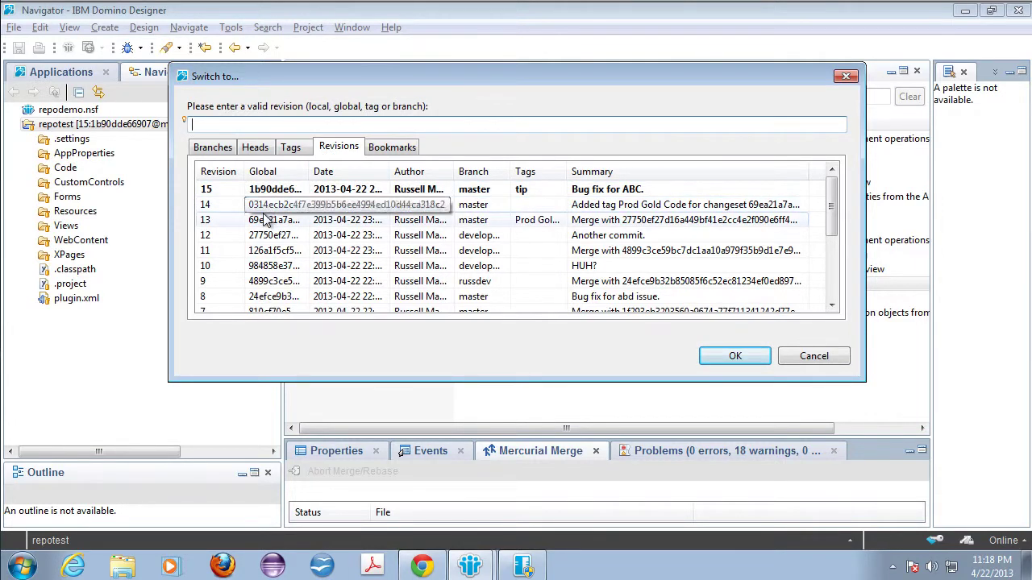
pyautogui.moveTo(568, 175); pyautogui.dragTo(674, 175)
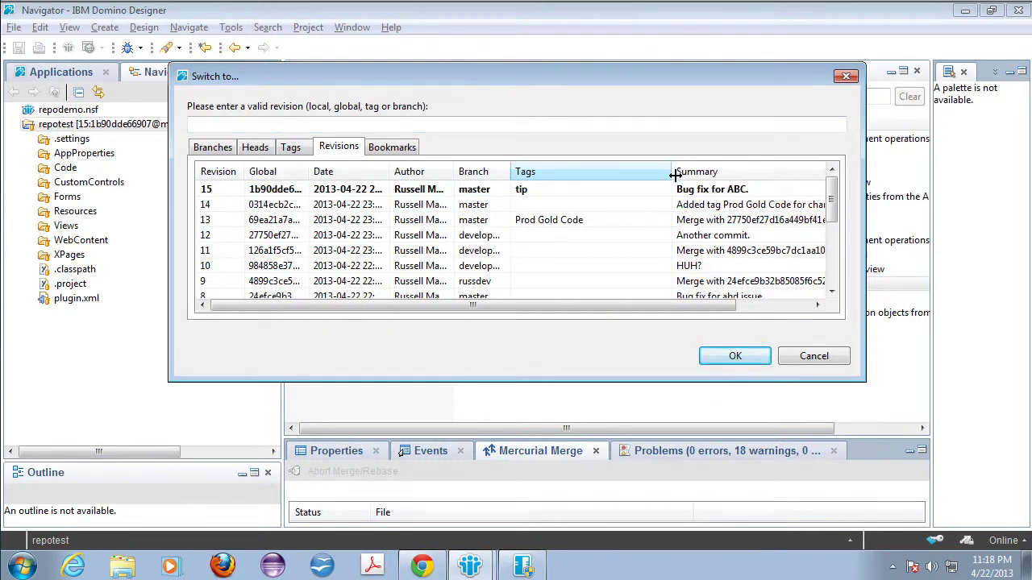
pyautogui.click(293, 148)
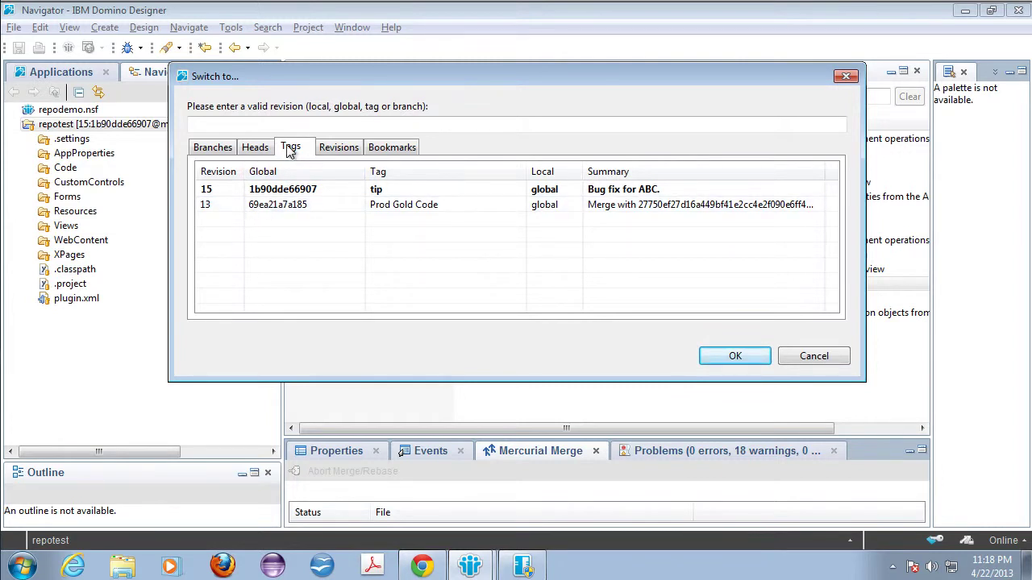
# Switch the repotest working copy to revision 13, tagged Prod Gold Code.
pyautogui.click(233, 206)
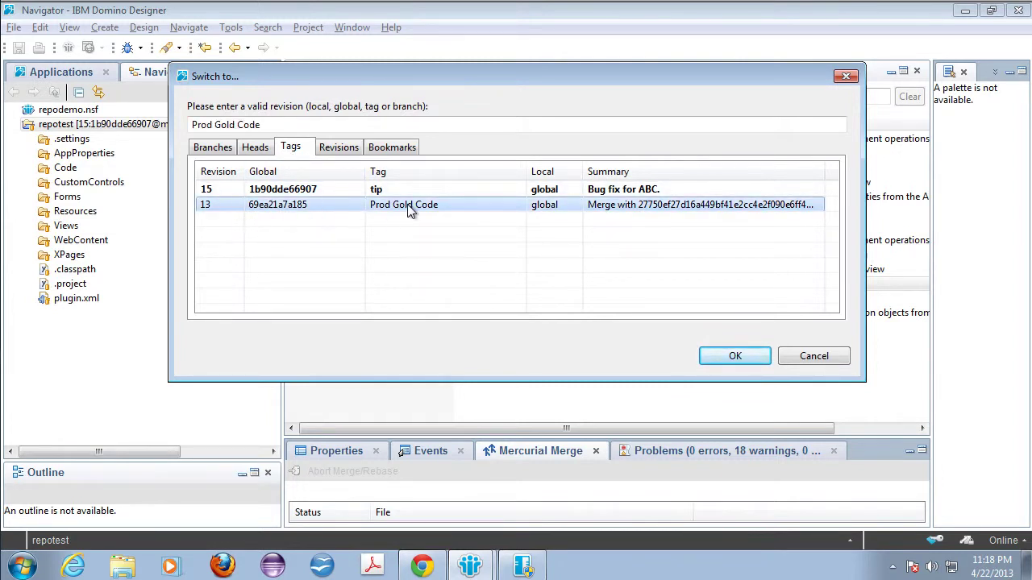
pyautogui.click(339, 148)
pyautogui.click(541, 222)
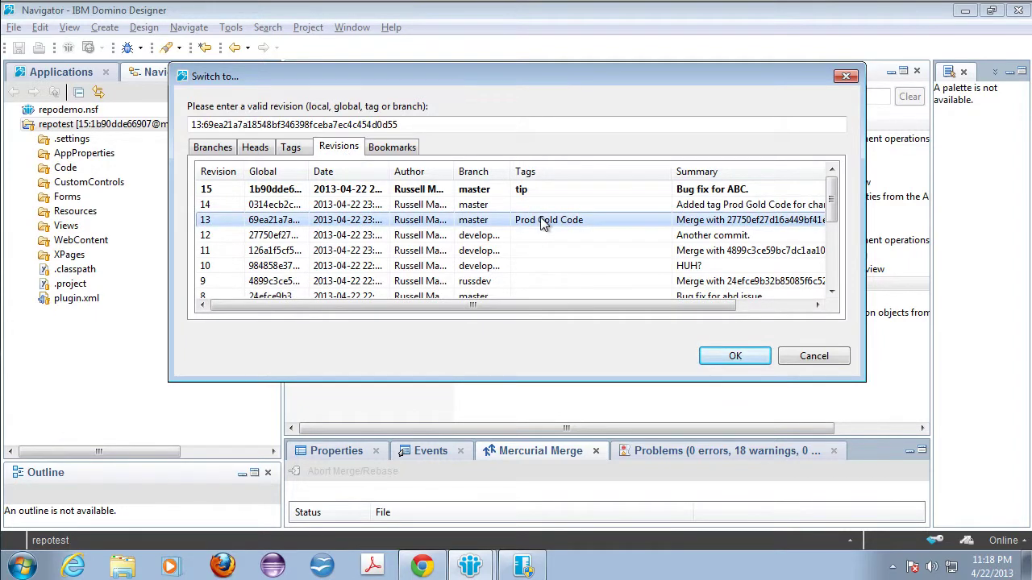
pyautogui.doubleClick(220, 221)
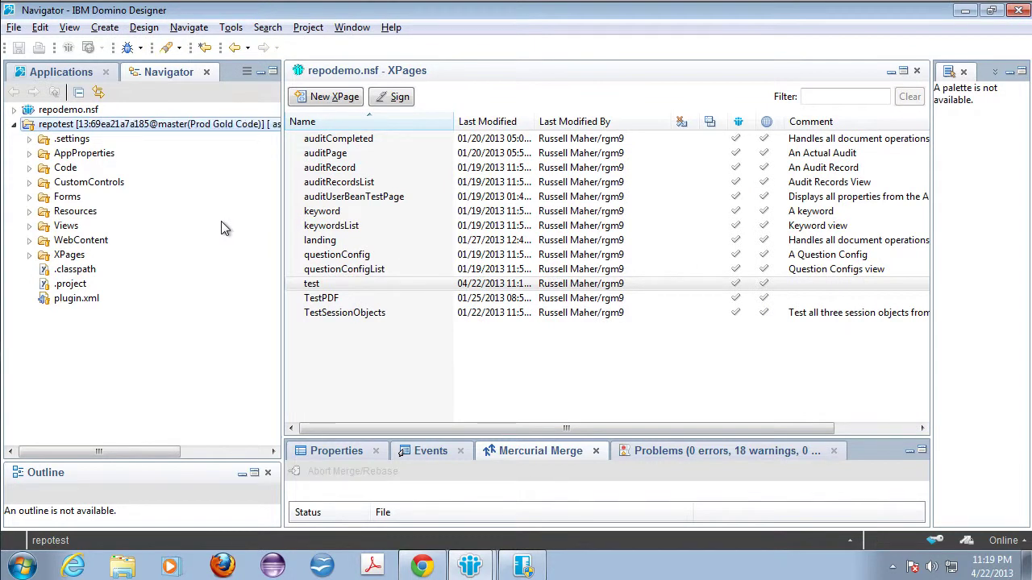
# Open the test XPage to check its text at the Prod Gold Code revision, and close it.
pyautogui.click(328, 284)
pyautogui.doubleClick(328, 285)
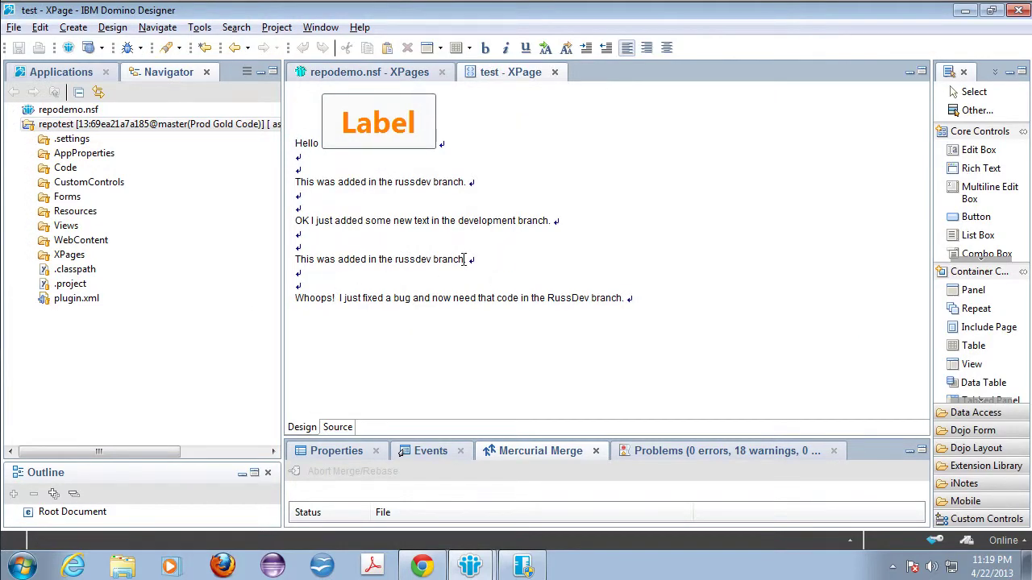
pyautogui.hotkey('ctrl', 'w')
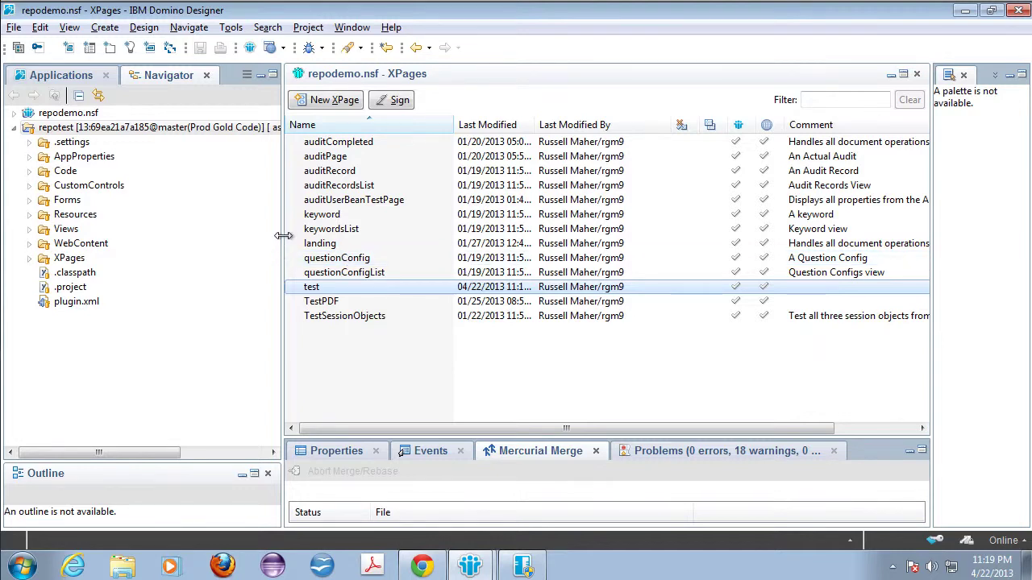
# Narrow the navigator pane and switch the repotest working copy to revision 15 of the master branch.
pyautogui.moveTo(283, 235); pyautogui.dragTo(253, 249)
pyautogui.rightClick(172, 126)
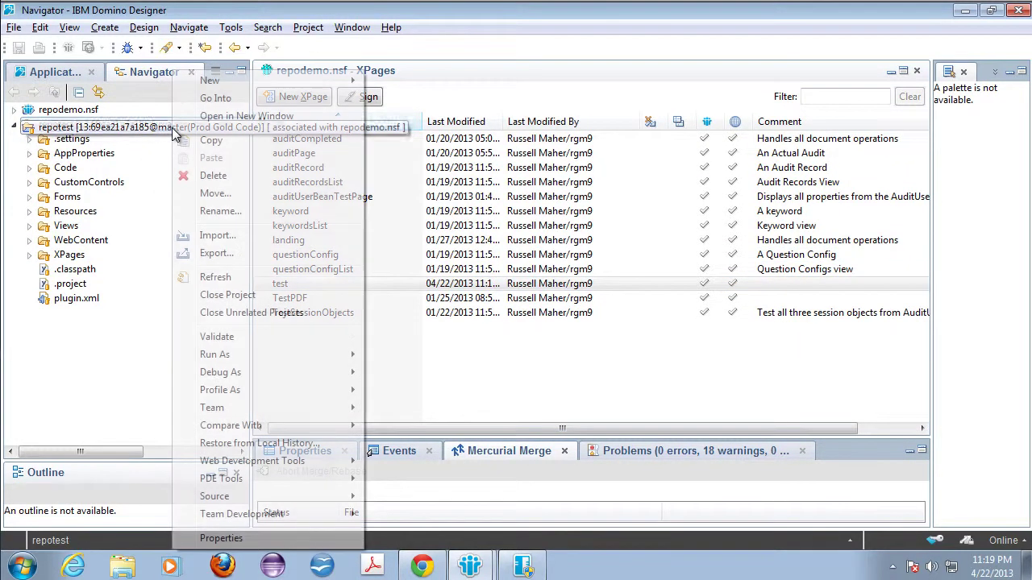
pyautogui.moveTo(265, 407)
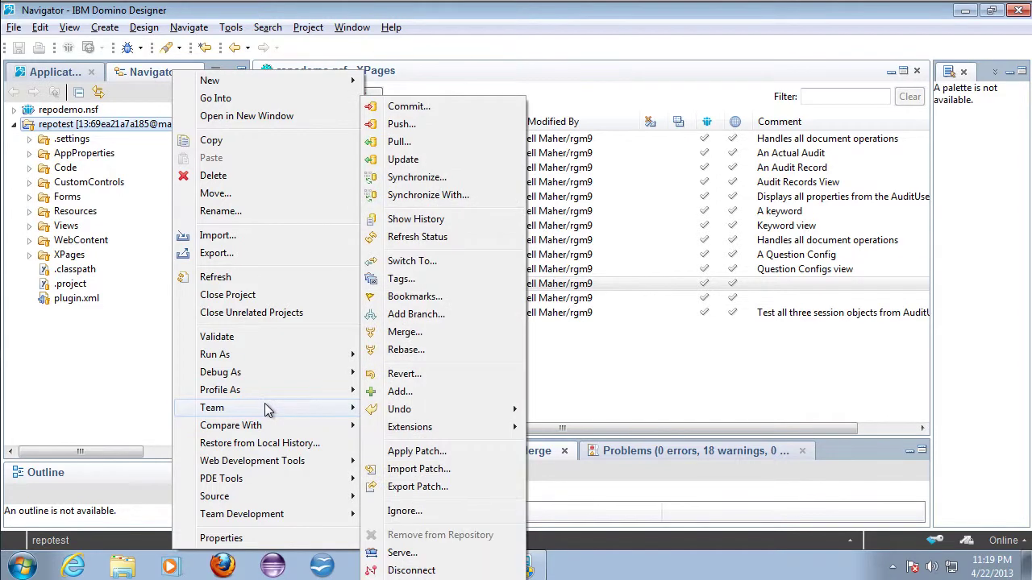
pyautogui.click(426, 261)
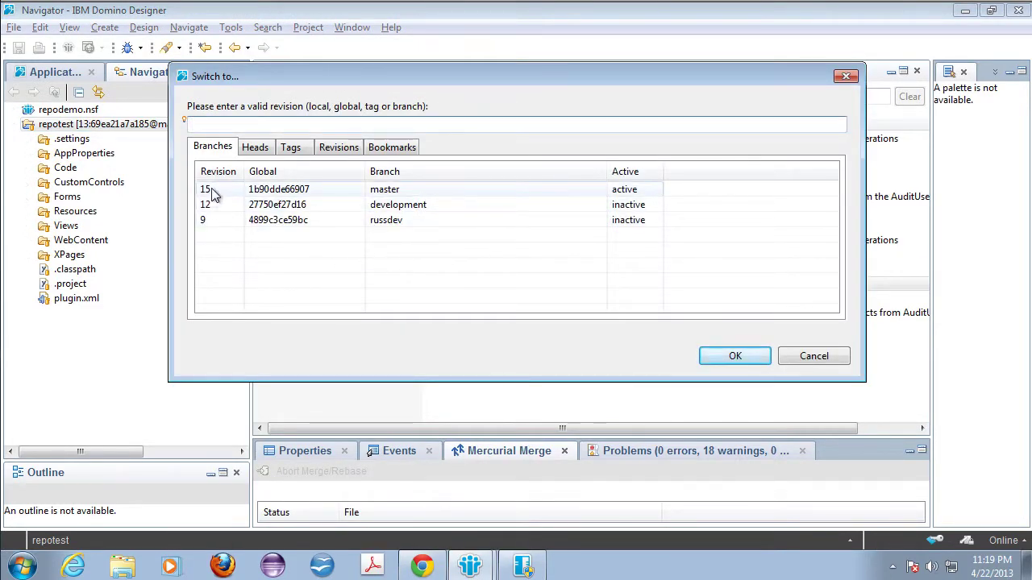
pyautogui.doubleClick(212, 194)
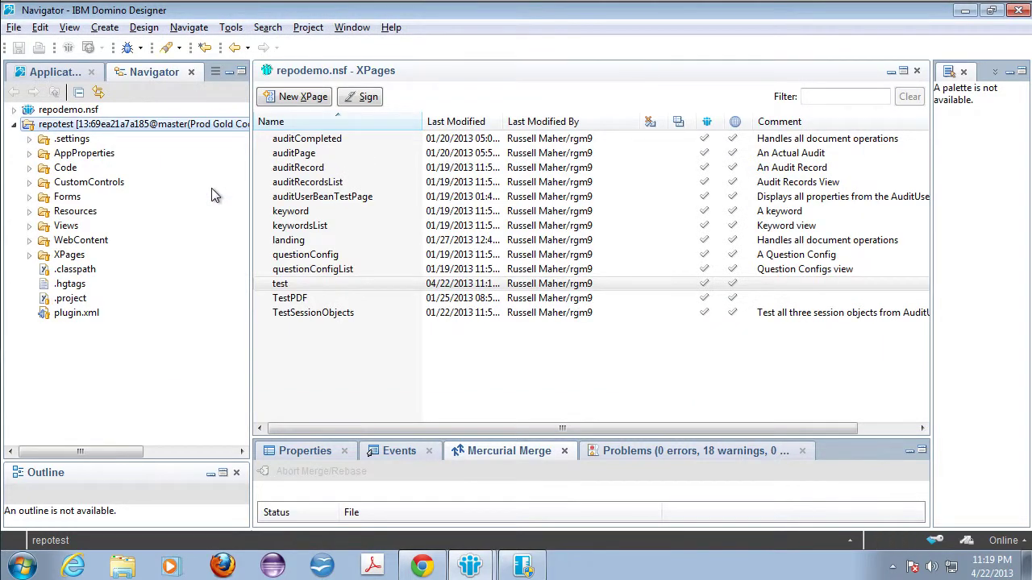
# Tag repotest's current master revision as Prod 4-22-2013.
pyautogui.rightClick(192, 129)
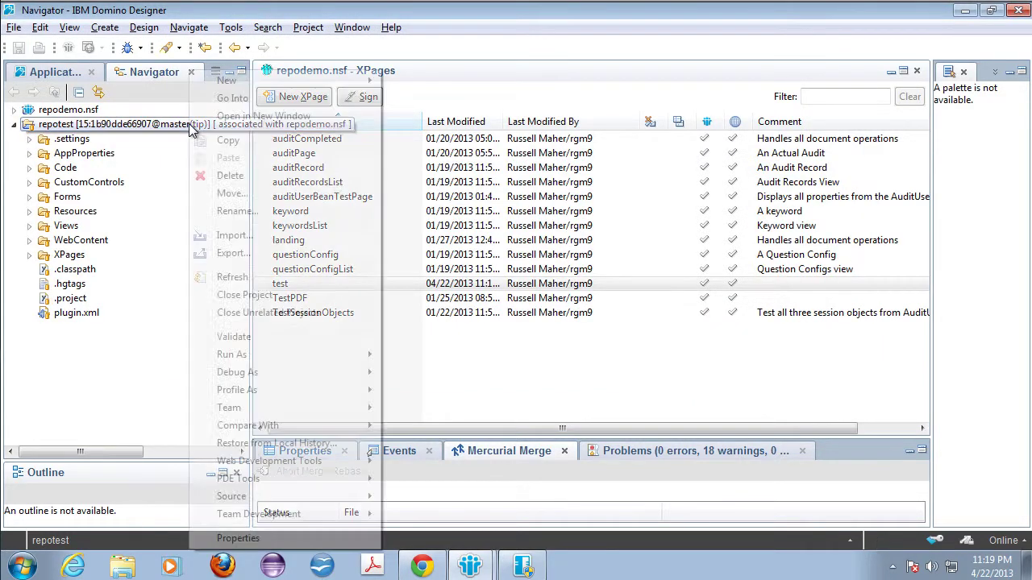
pyautogui.moveTo(282, 411)
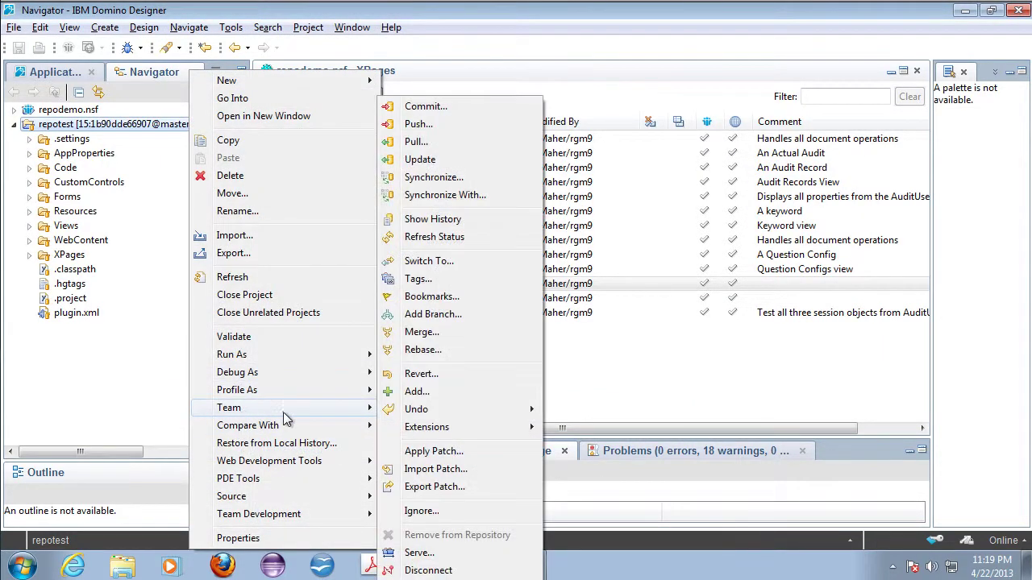
pyautogui.click(435, 279)
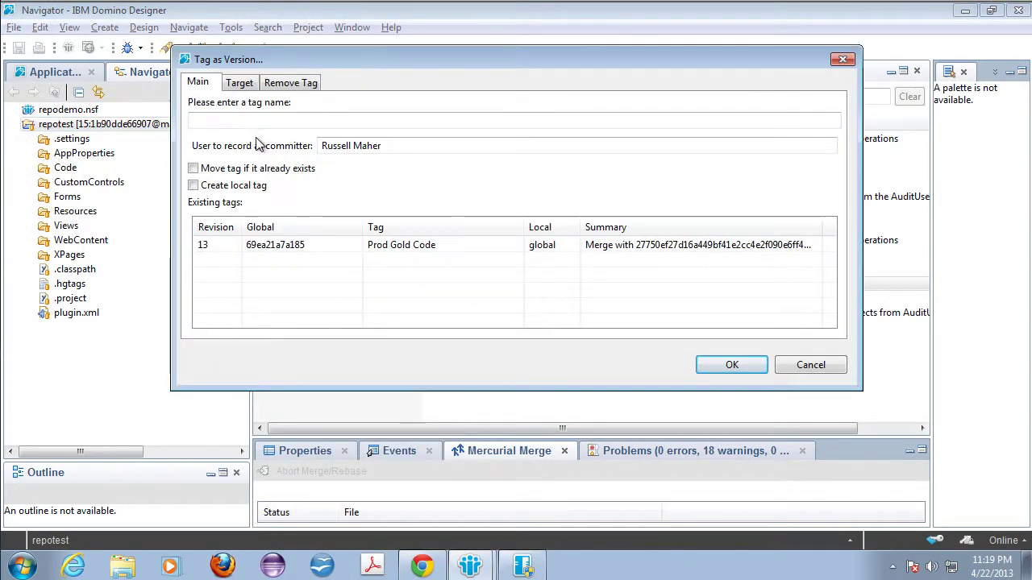
pyautogui.click(242, 86)
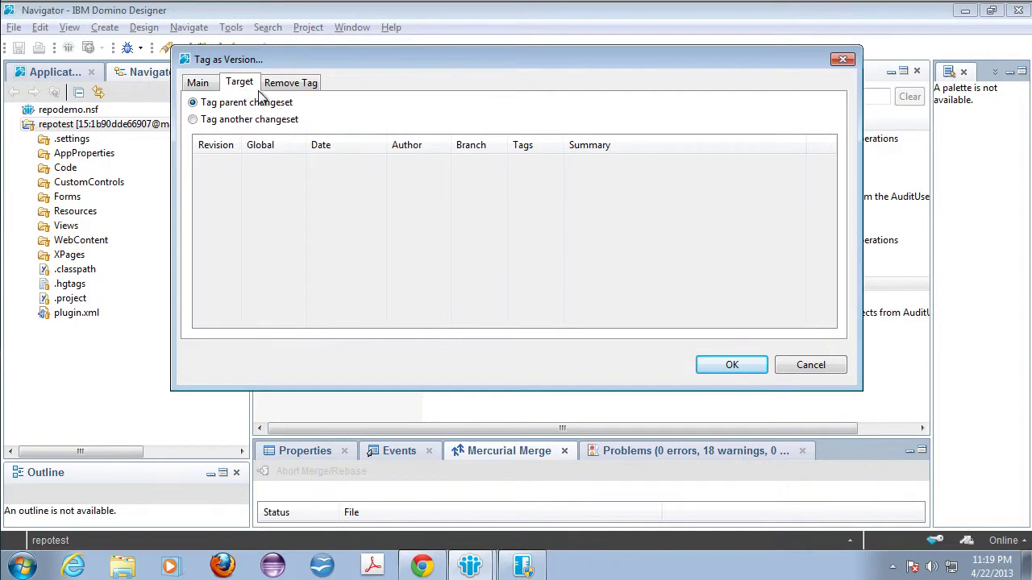
pyautogui.click(284, 87)
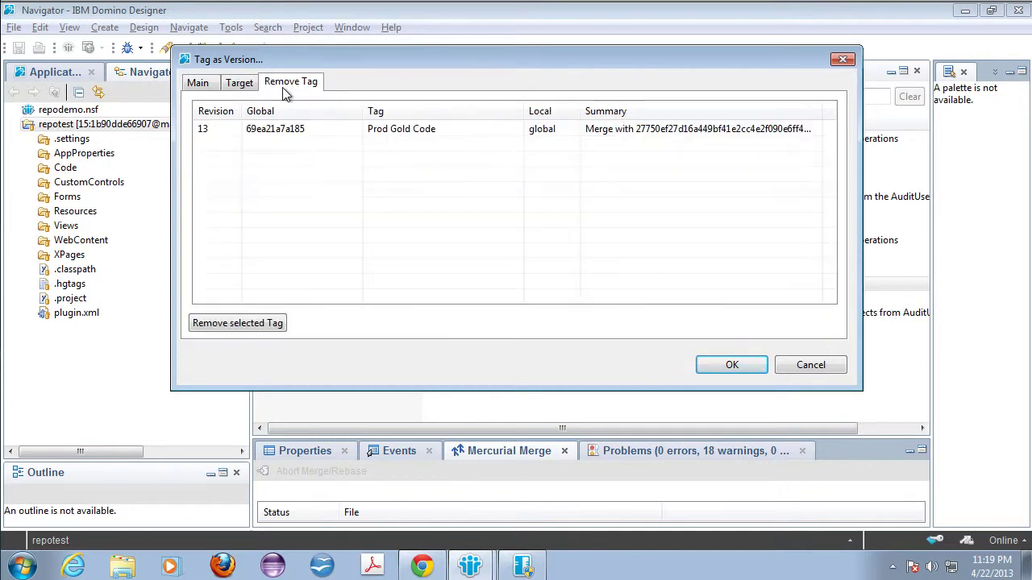
pyautogui.click(198, 83)
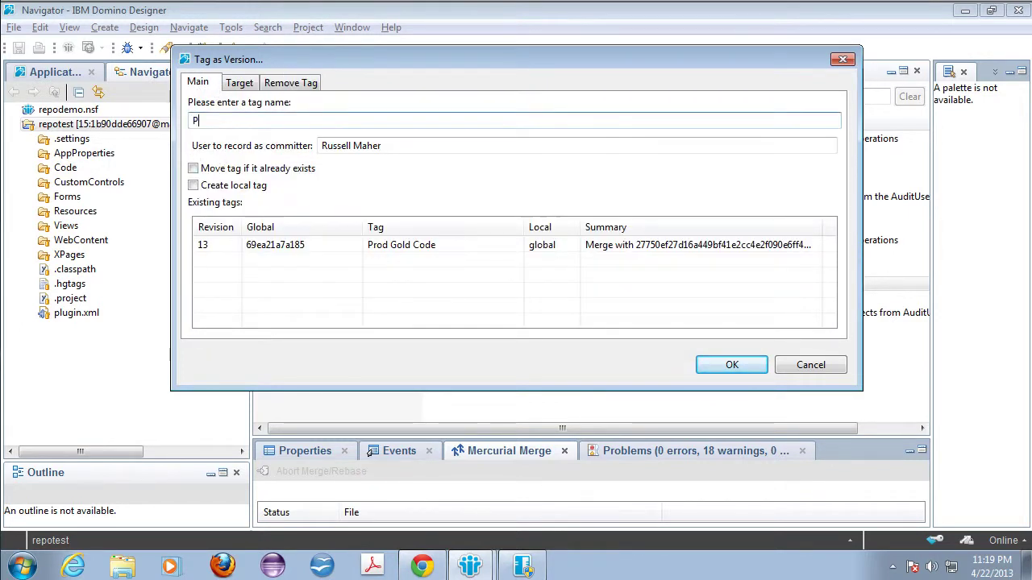
pyautogui.write('Prod 4-22-2013')
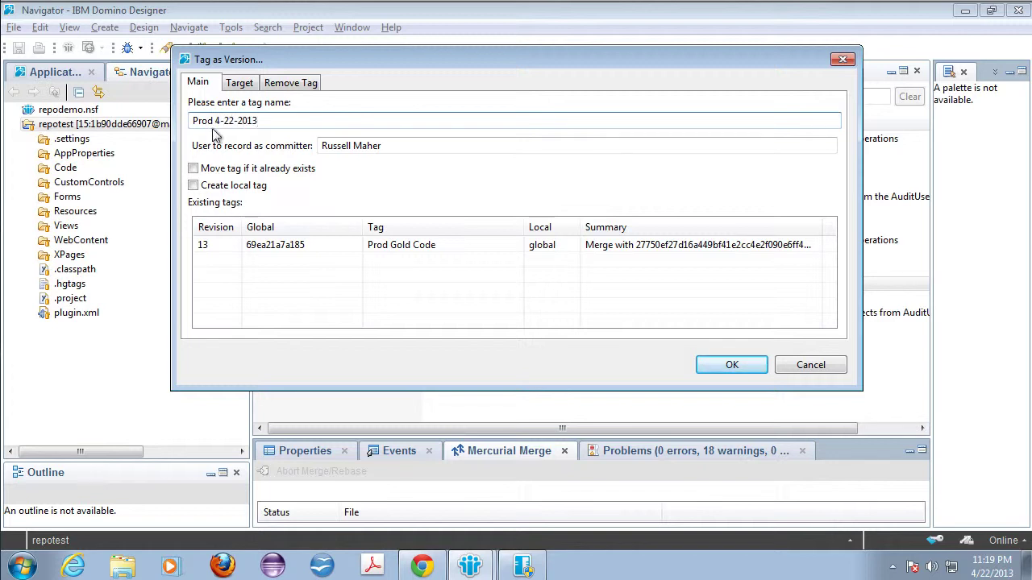
pyautogui.click(731, 366)
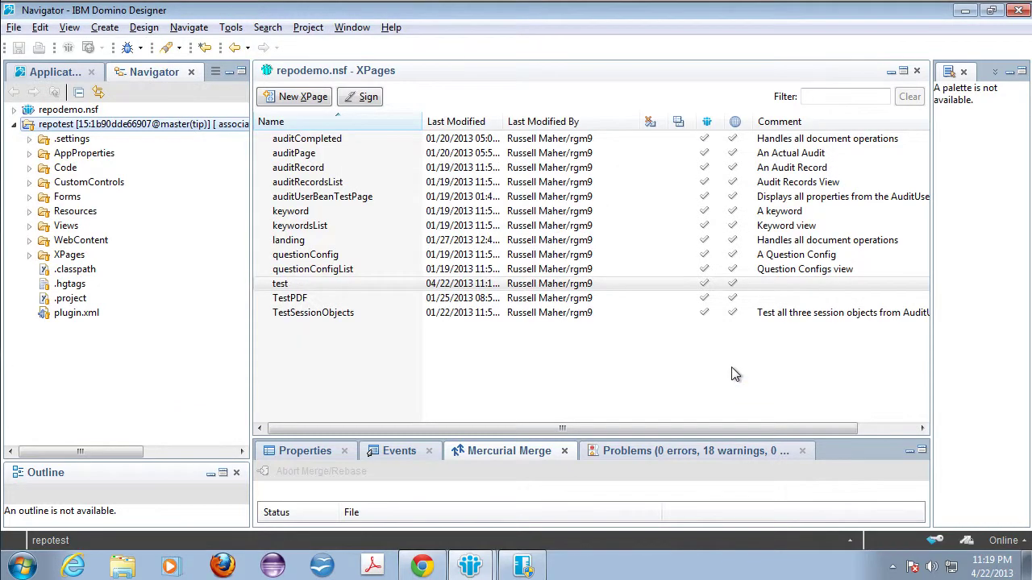
# Push repotest's new tag commit to the Bitbucket demo-repo repository using the stored credentials.
pyautogui.rightClick(178, 129)
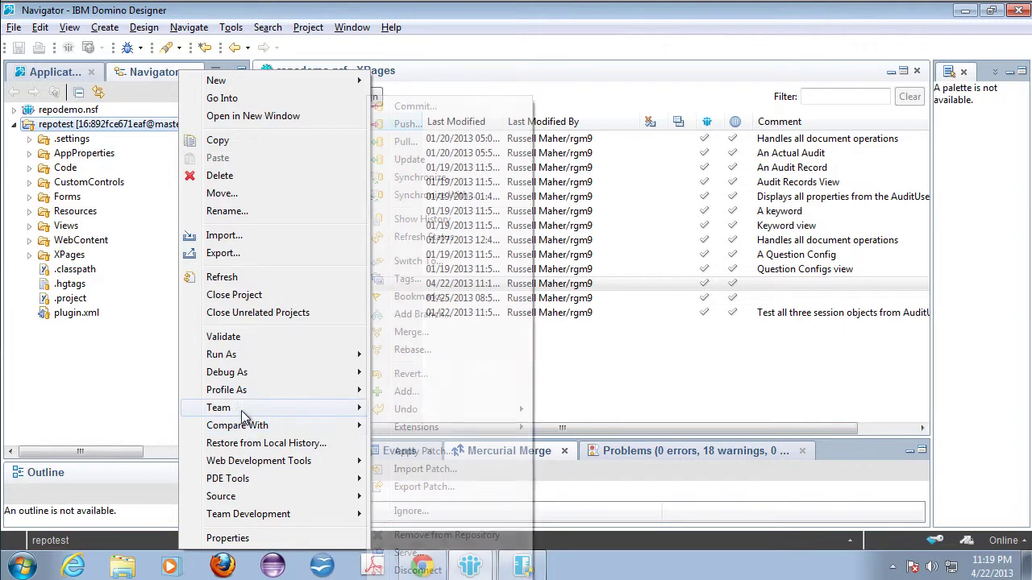
pyautogui.moveTo(363, 409)
pyautogui.click(440, 123)
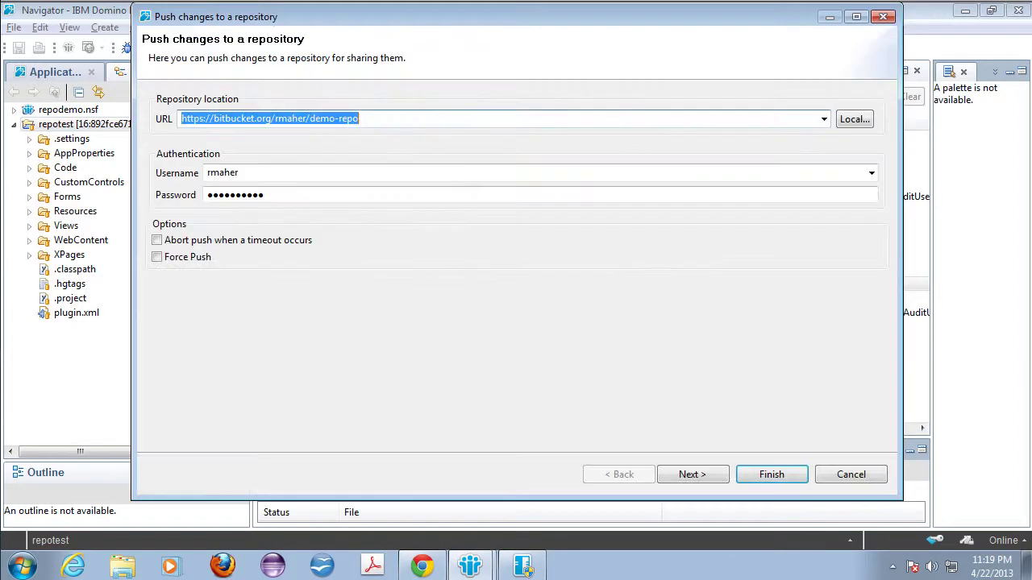
pyautogui.click(784, 475)
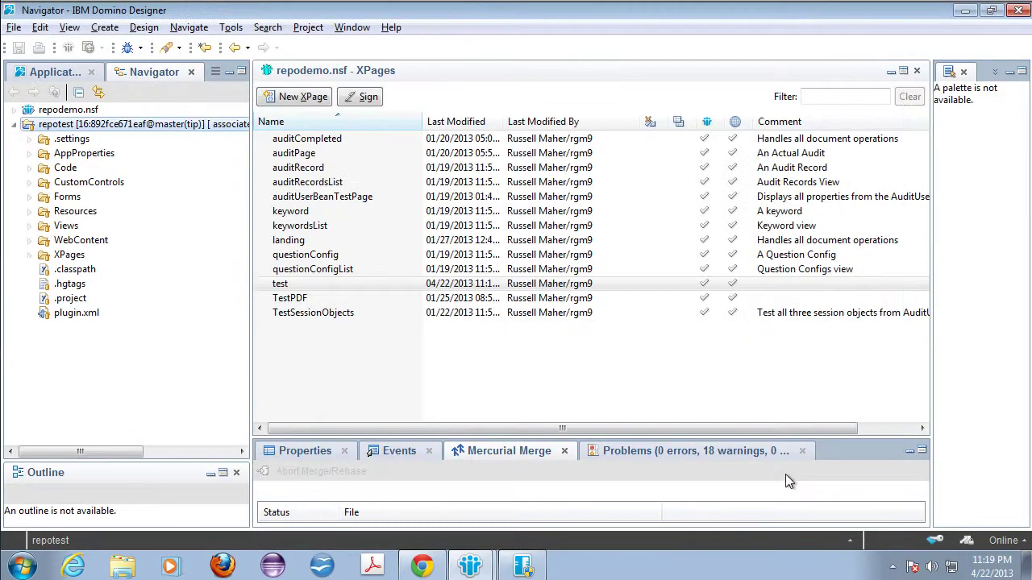
# Switch to Bitbucket in Chrome and check the Demo Repo overview's recent activity and tags list for the new tag.
pyautogui.hotkey('alt', 'Tab')
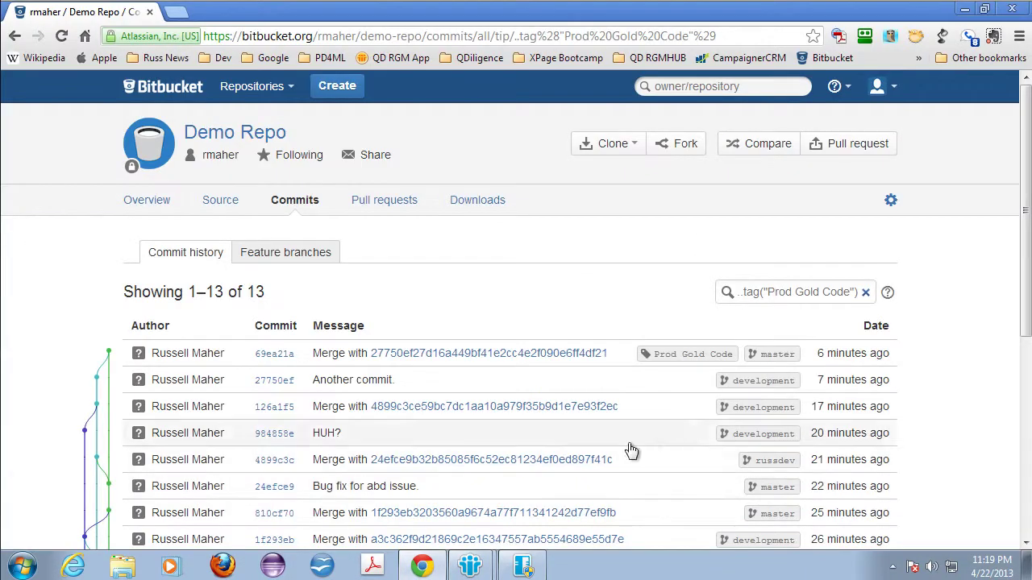
pyautogui.click(161, 203)
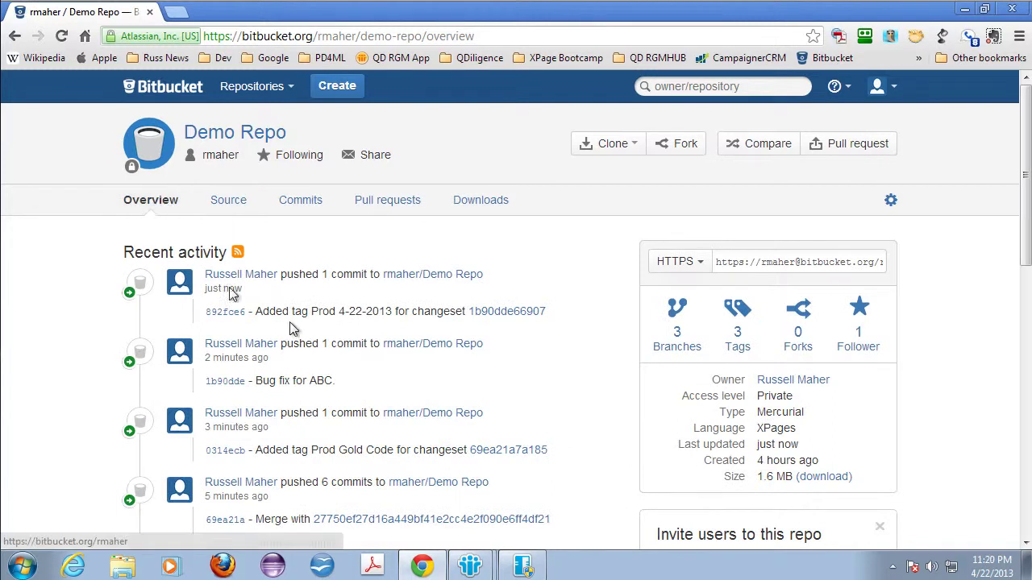
pyautogui.click(740, 355)
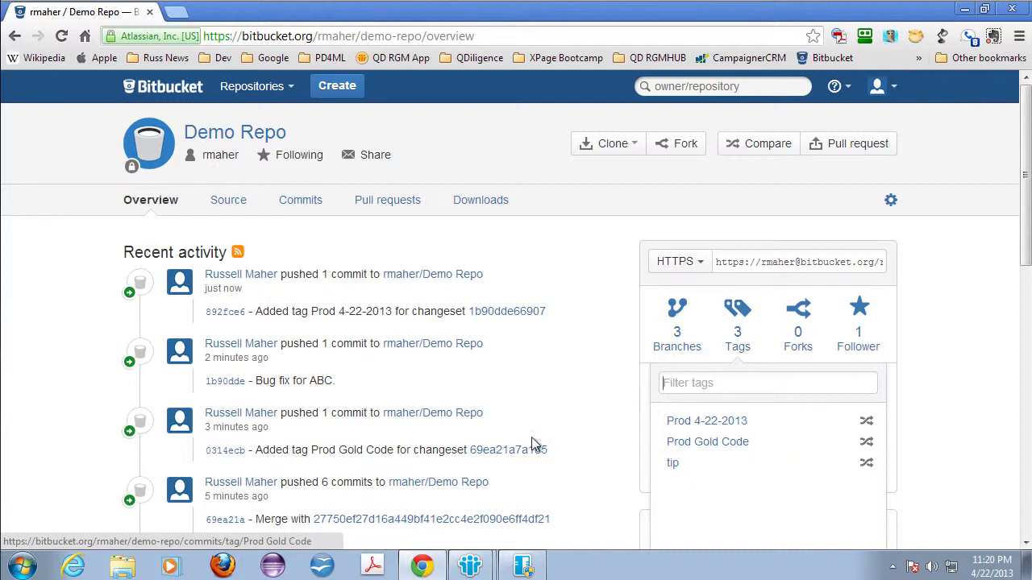
pyautogui.click(69, 254)
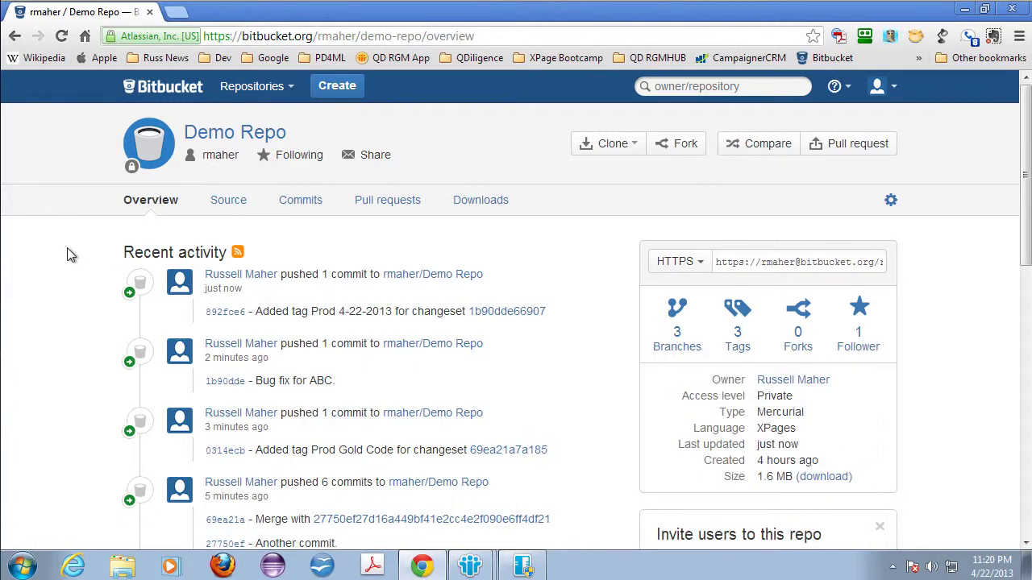